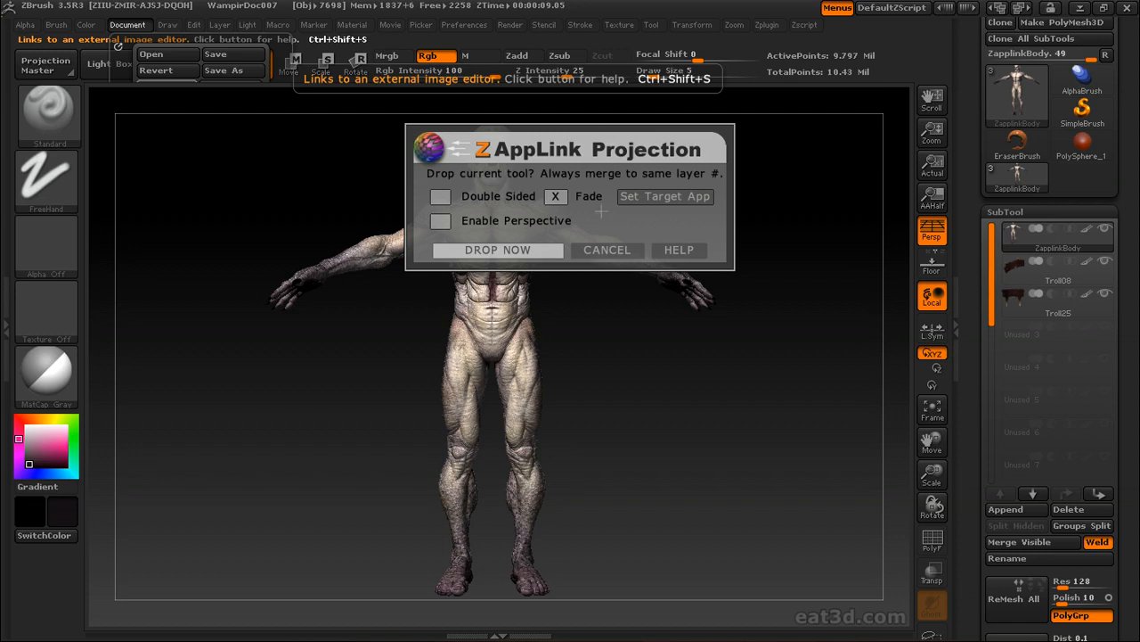
Cancel the ZAppLink projection, and dock the Document palette in the side tray with ZAppLink Properties expanded
left_click(618, 252)
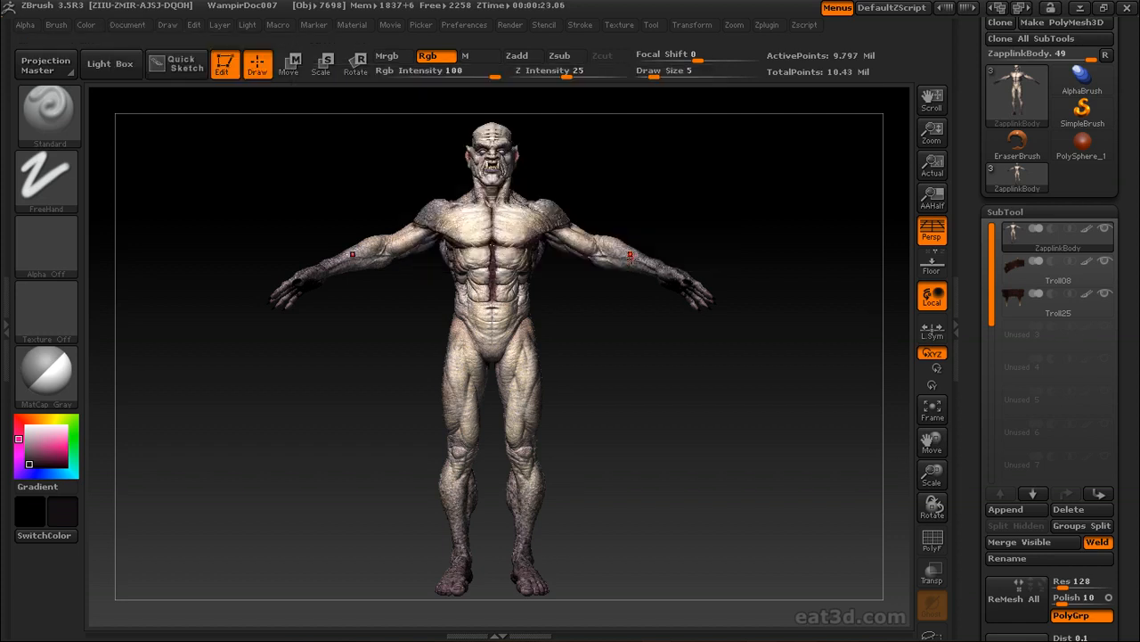
left_click(132, 26)
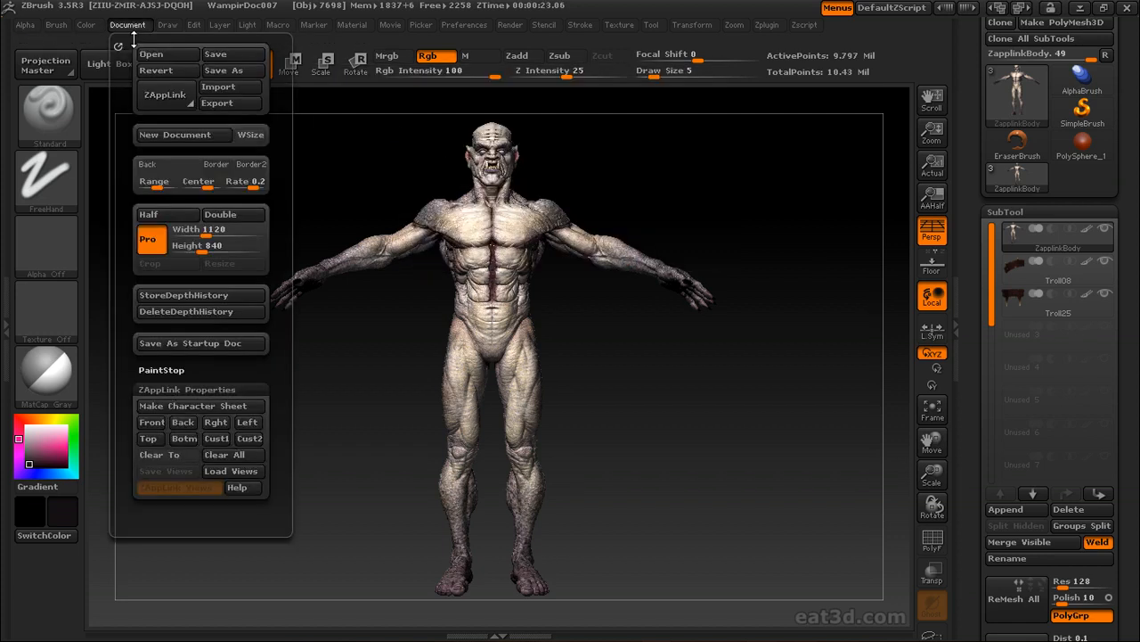
left_click(170, 390)
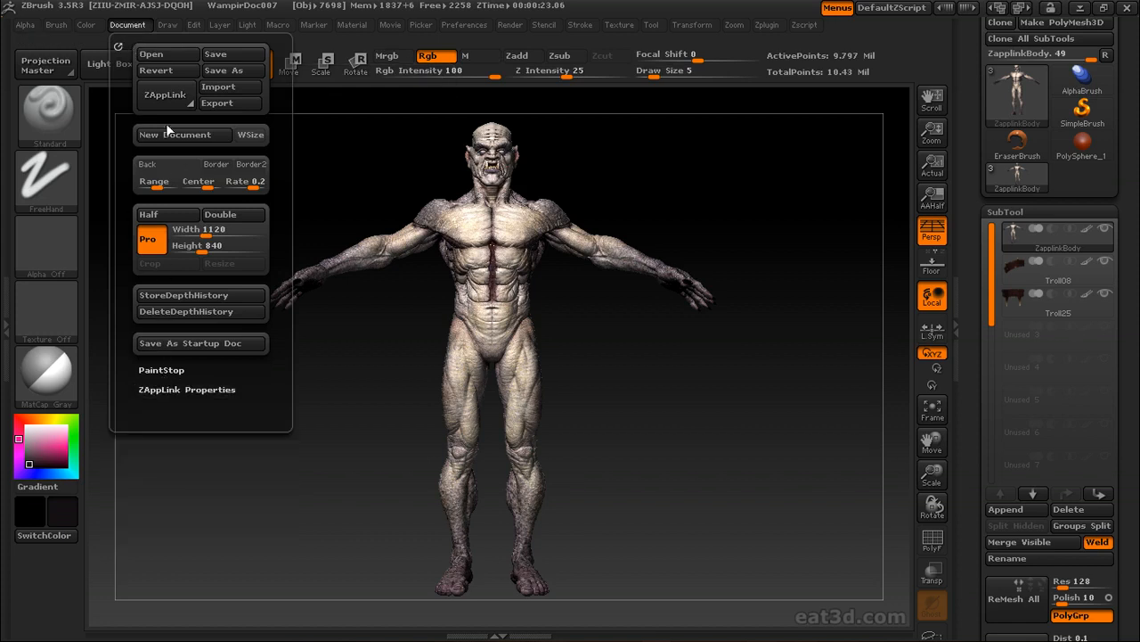
left_click(162, 389)
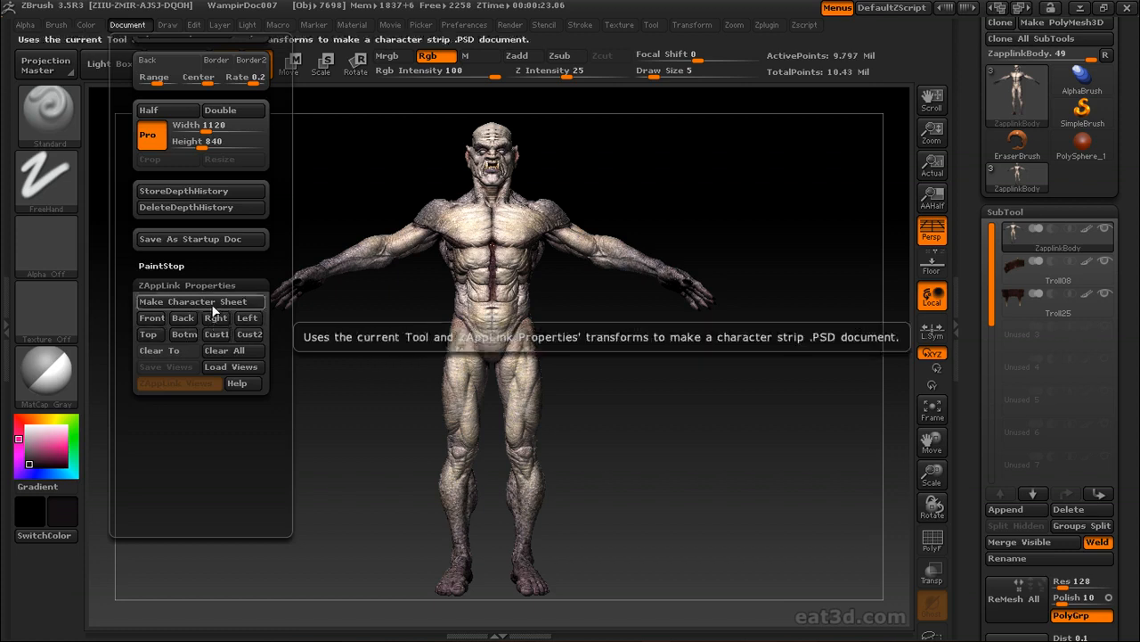
left_click(12, 277)
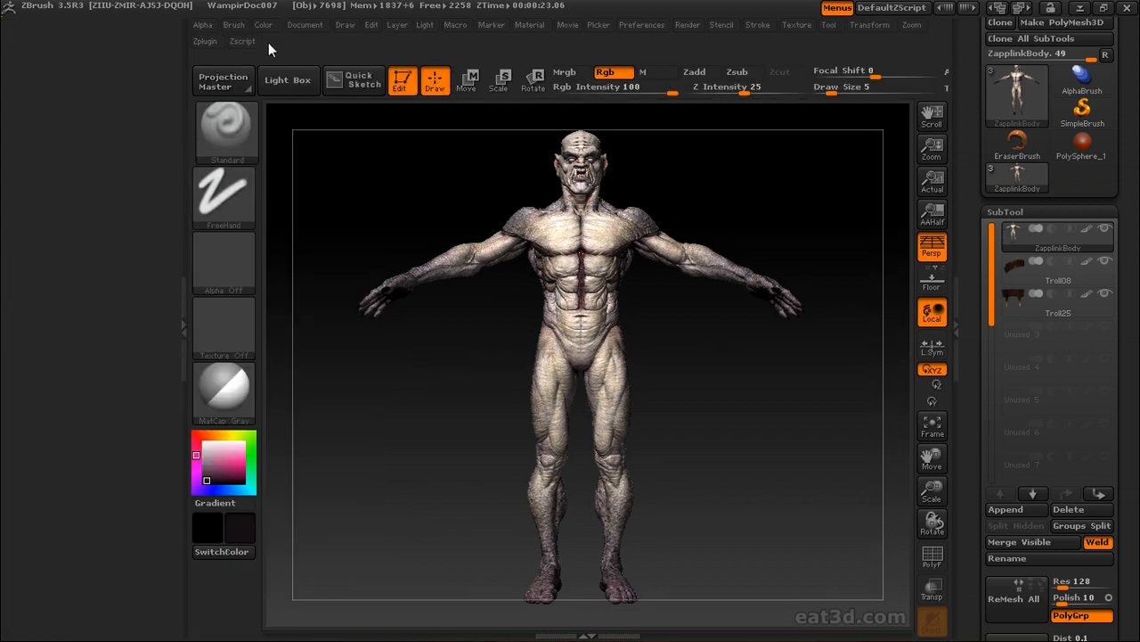
left_click(308, 26)
left_click_drag(297, 45, 46, 82)
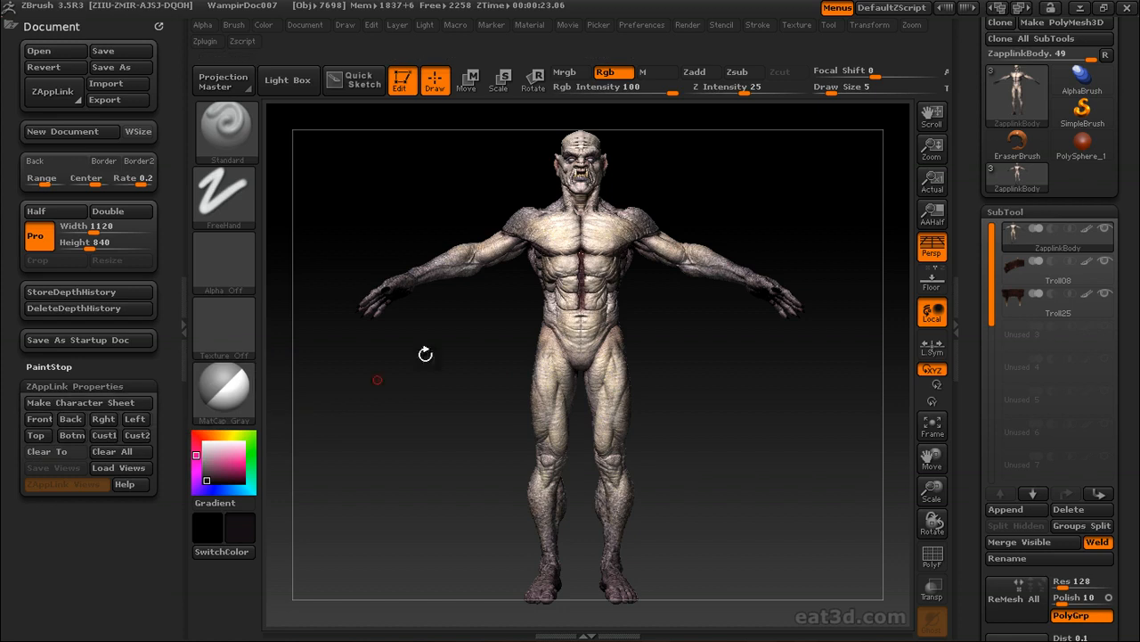
Store the character's straight-on pose as the ZAppLink Front view, and recall the Front and Back views to check them
mouse_move(756, 194)
left_mouse_down()
mouse_move(728, 190)
mouse_move(807, 197)
mouse_move(644, 223)
mouse_move(723, 178)
mouse_move(762, 195)
mouse_move(652, 181)
mouse_move(716, 178)
left_mouse_up()
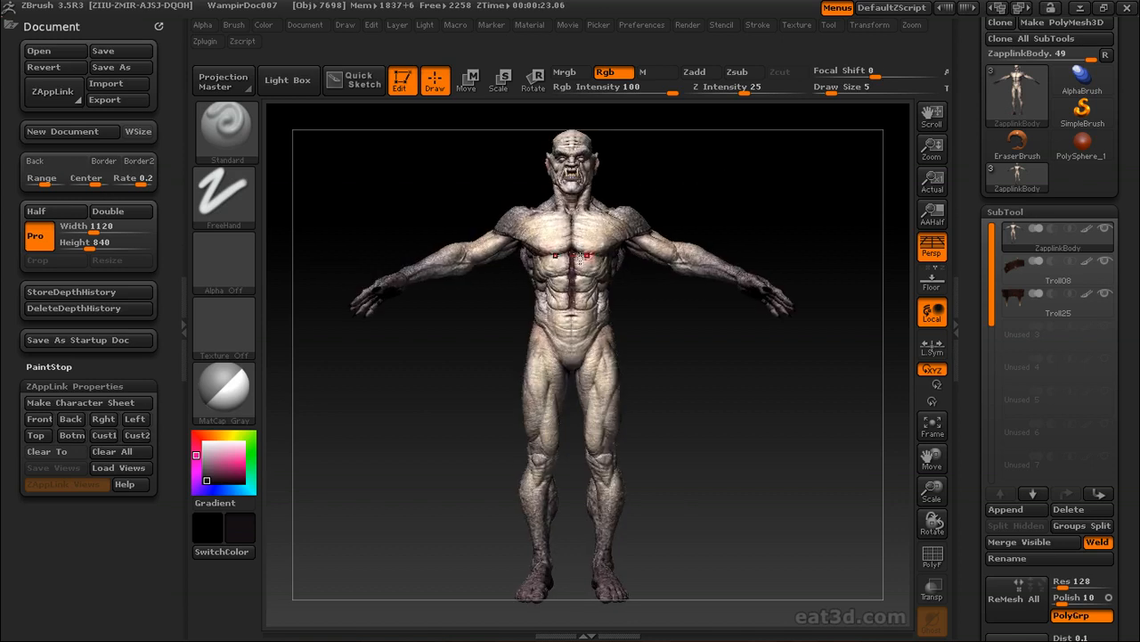
left_click(39, 419)
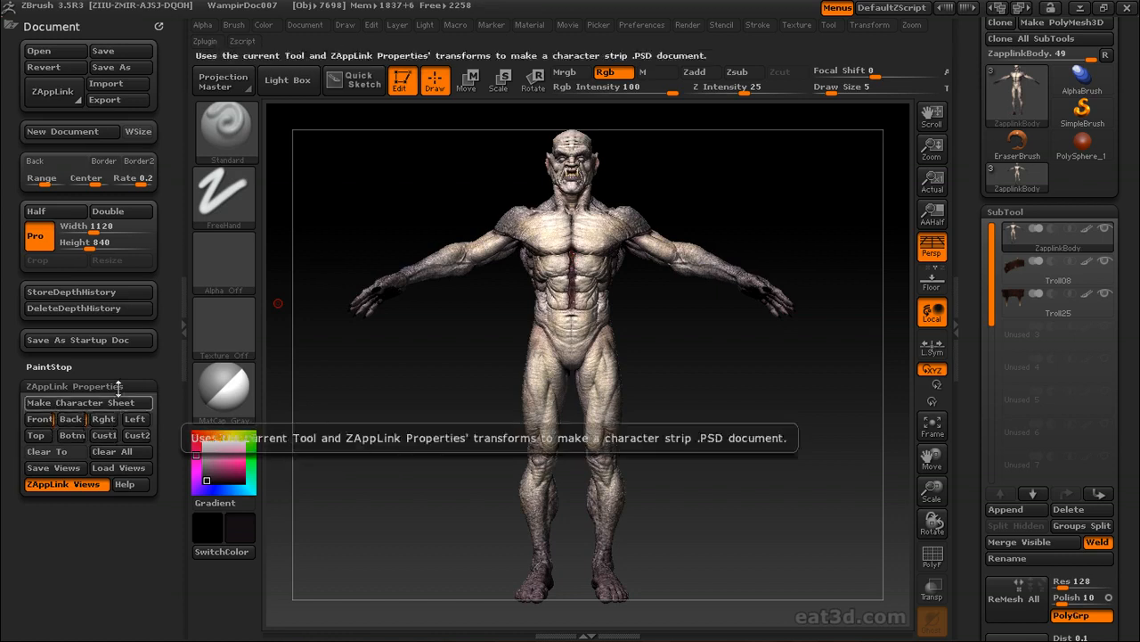
left_click(119, 416)
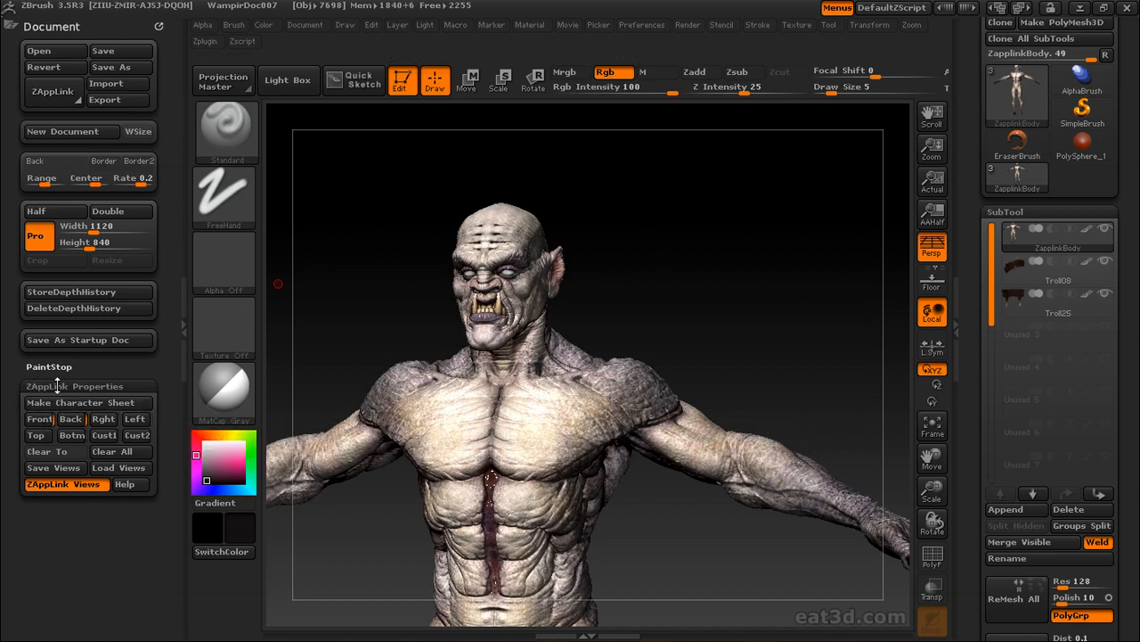
left_click(53, 426)
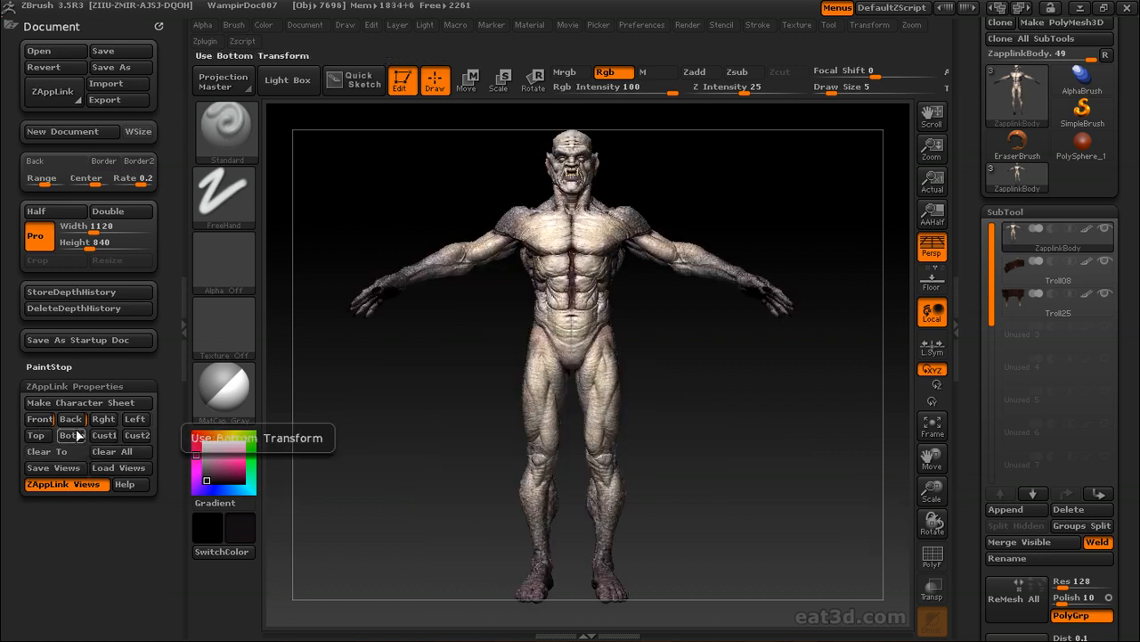
left_click(71, 419)
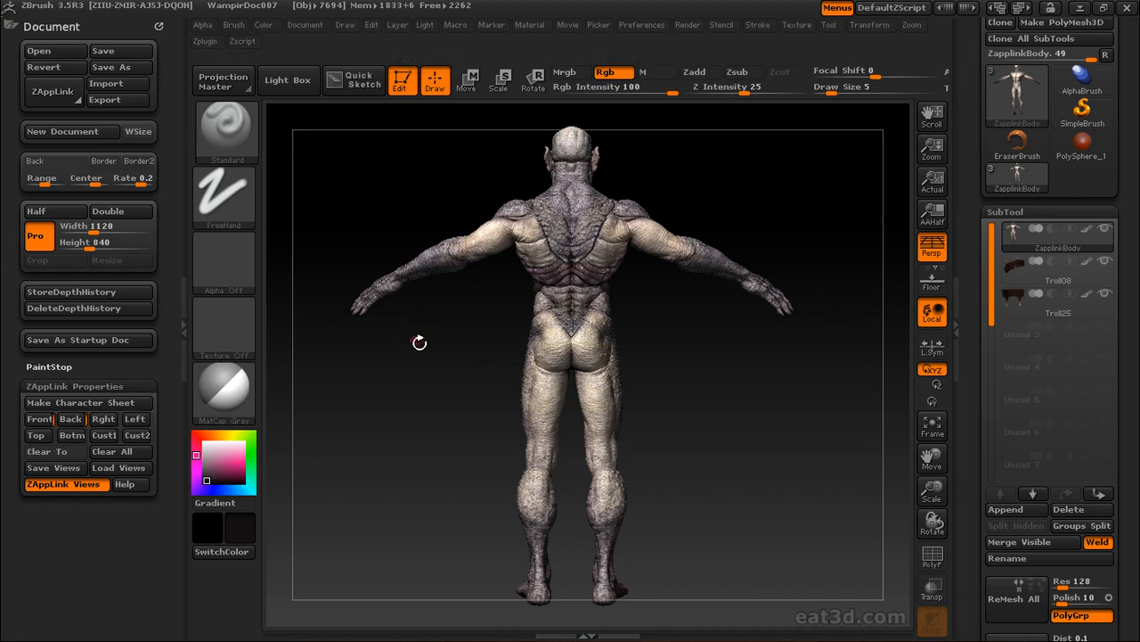
Store the character's side, top, bottom and three-quarter custom views in the ZAppLink Properties
left_click_drag(401, 379, 473, 375)
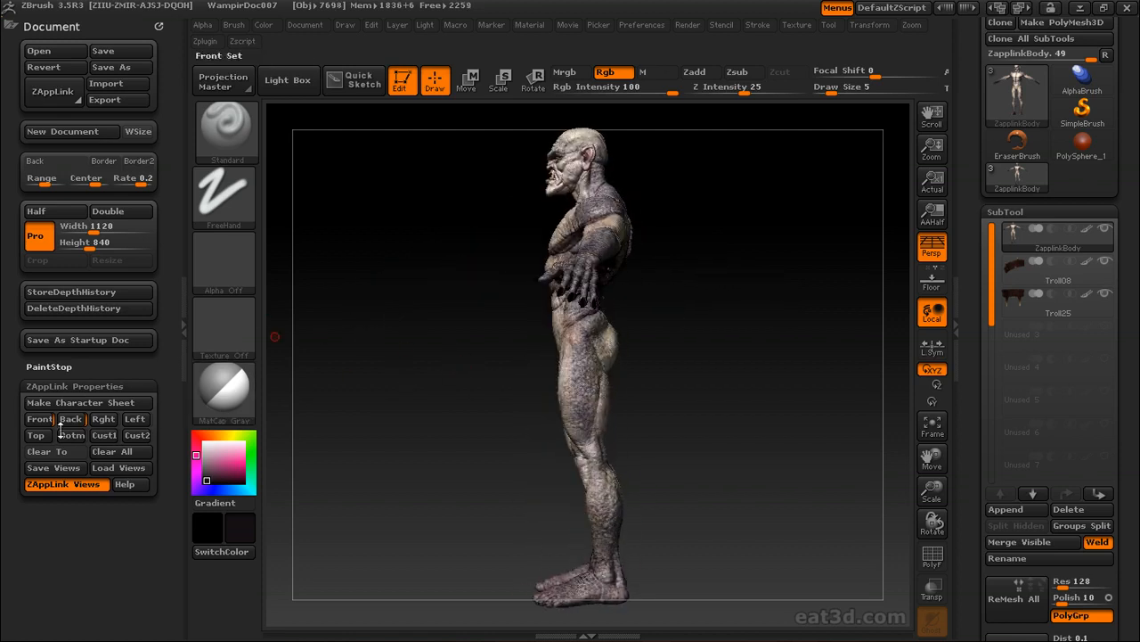
left_click(103, 419)
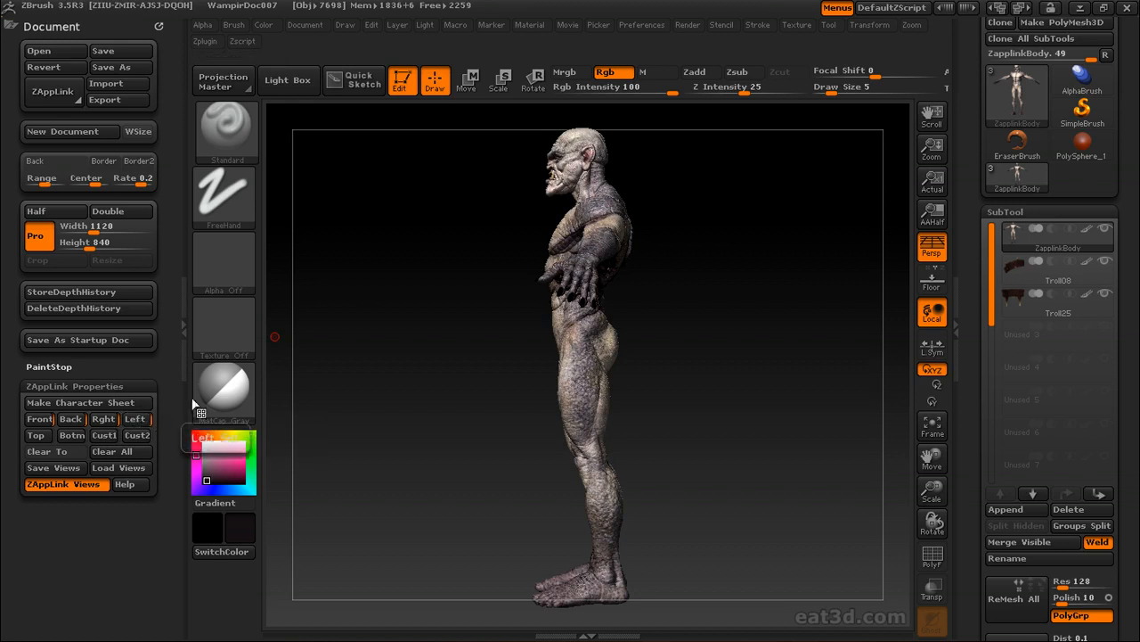
left_click_drag(462, 271, 554, 272)
mouse_move(751, 303)
left_mouse_down("shift")
mouse_move(760, 370)
mouse_move(734, 453)
mouse_move(749, 469)
mouse_move(735, 470)
left_mouse_up("shift")
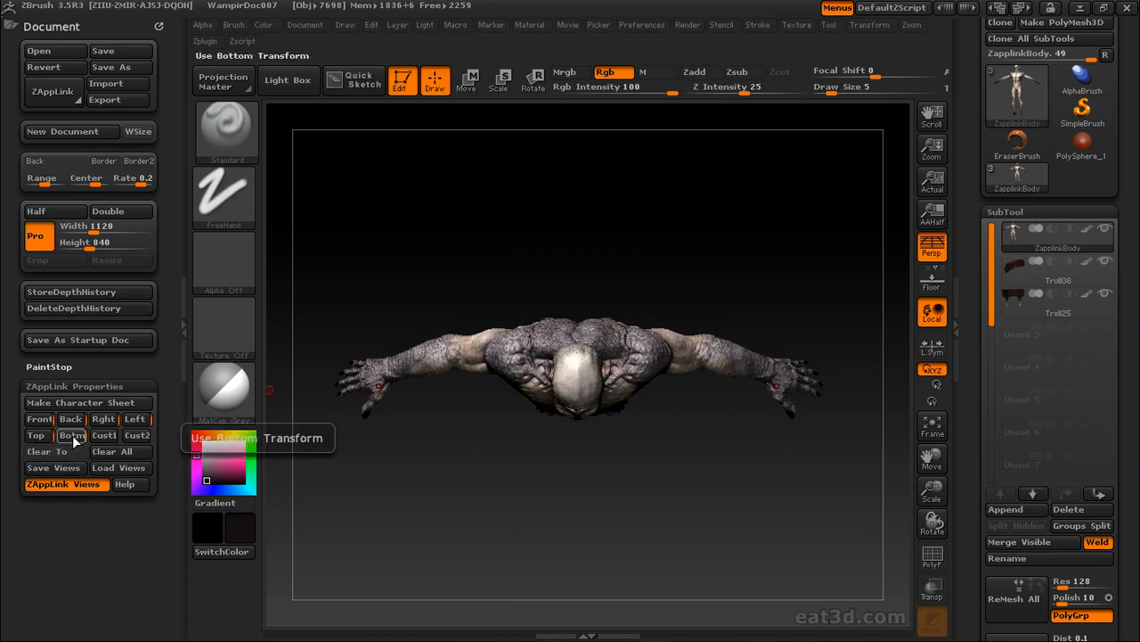
left_click_drag(698, 502, 728, 262)
mouse_move(746, 331)
left_mouse_down("alt")
mouse_move(743, 222)
mouse_move(761, 212)
mouse_move(779, 252)
mouse_move(773, 212)
mouse_move(757, 214)
left_mouse_up("alt")
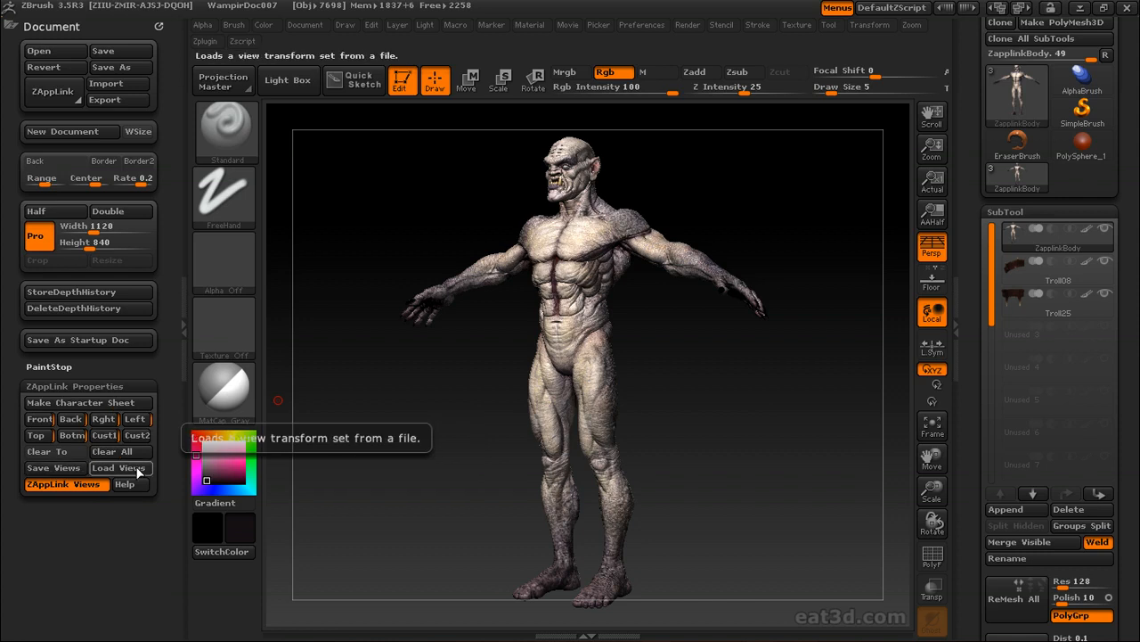
Make a character sheet from the stored views, and check its pixel dimensions in Photoshop without resizing it
left_click(83, 404)
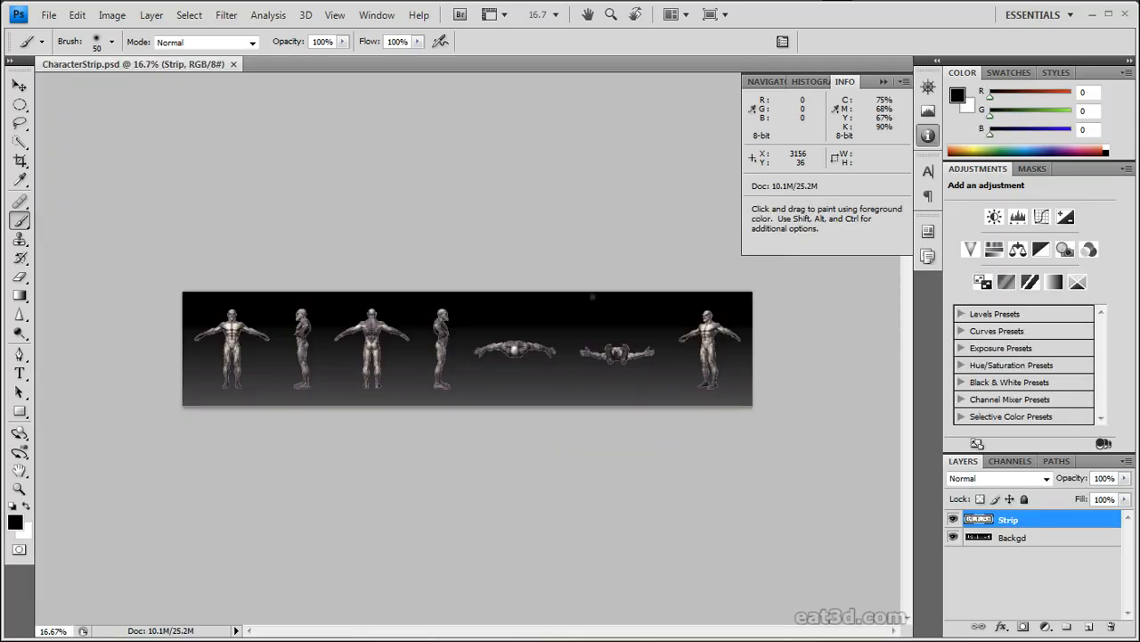
key("ctrl+plus")
key("ctrl+plus")
key("ctrl+plus")
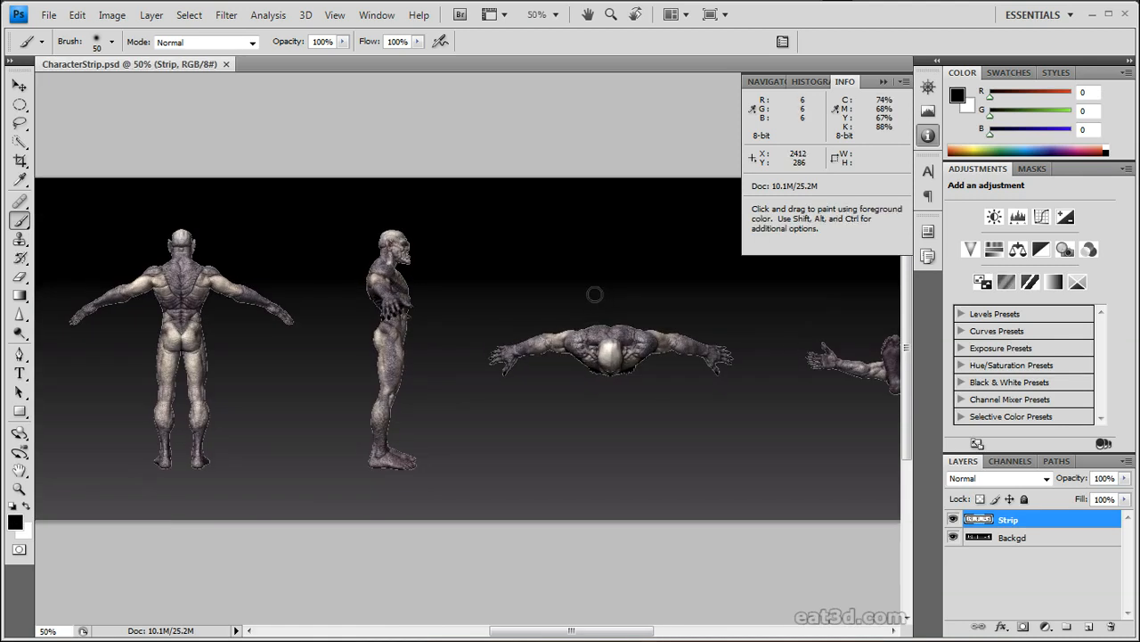
key("ctrl+alt+i")
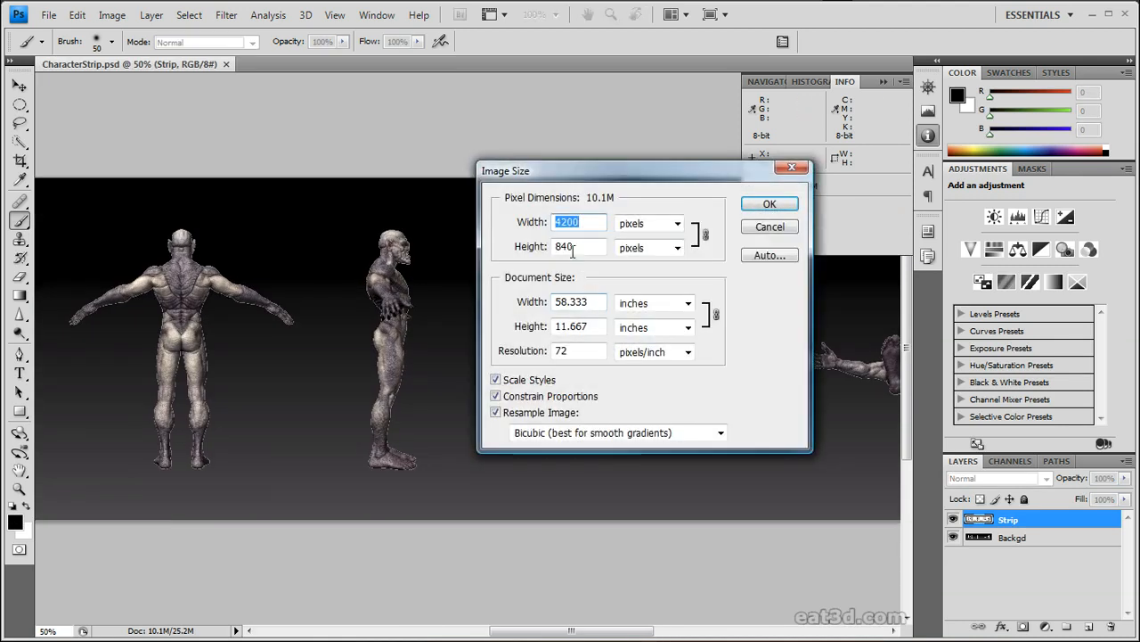
key("Tab")
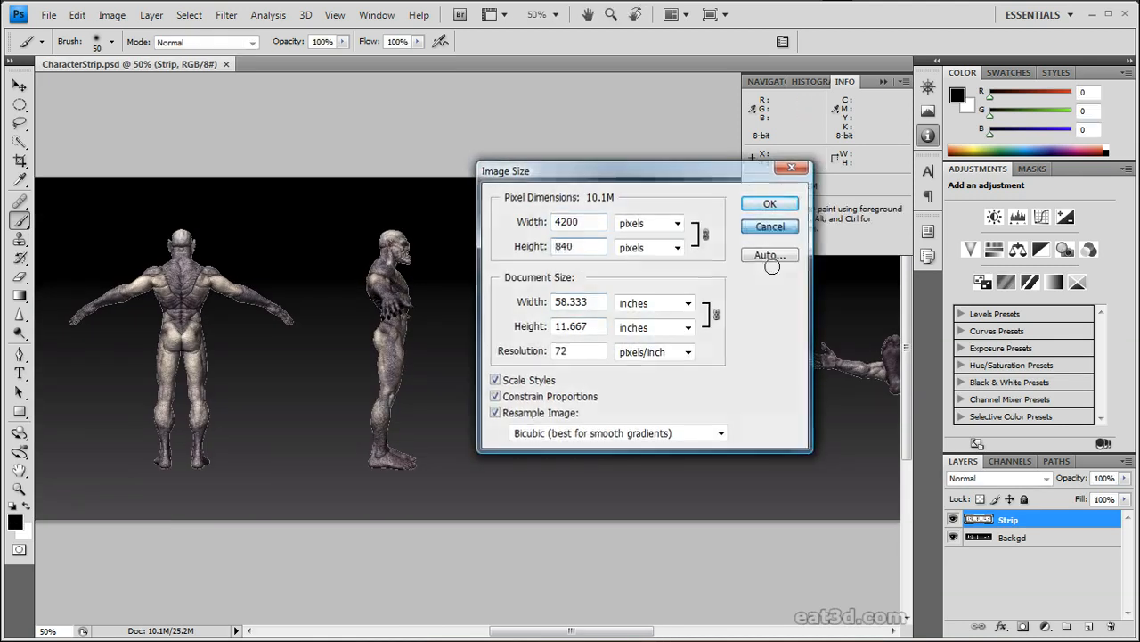
left_click(768, 228)
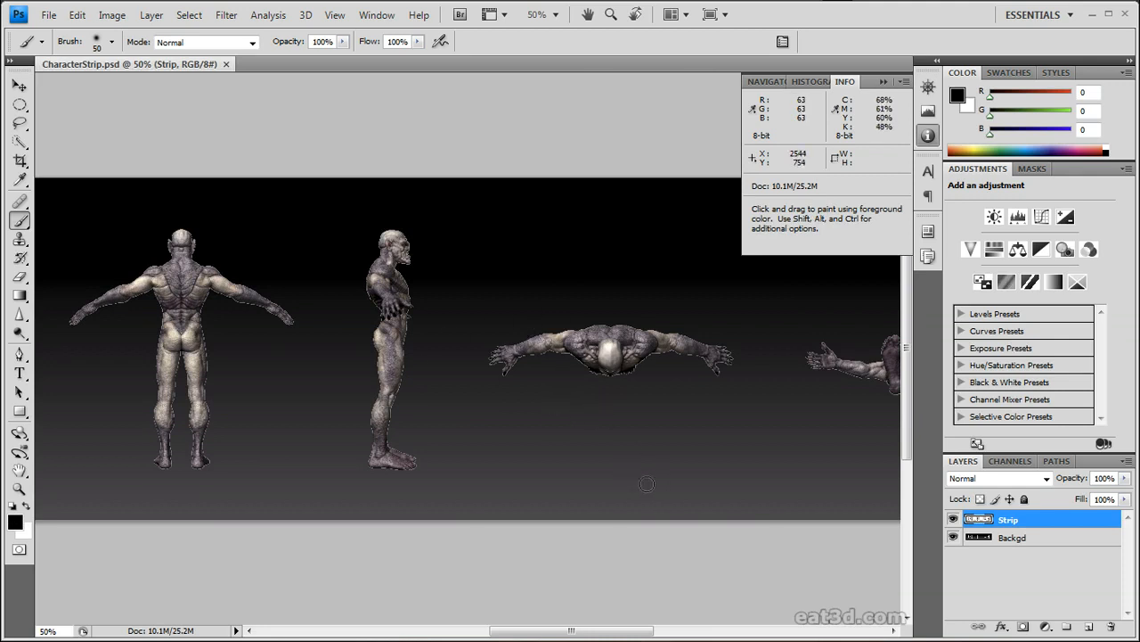
Load and clear a selection of the Strip layer's figures, and fill the Backgd layer with black
left_click(981, 521, "ctrl")
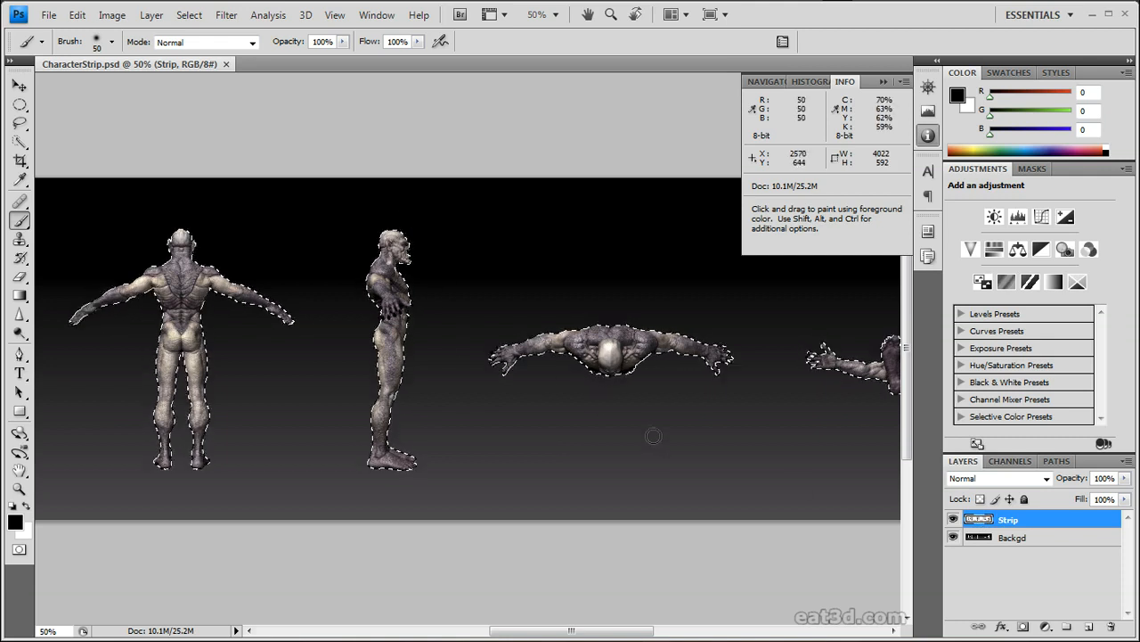
key("ctrl+d")
left_click(1015, 538)
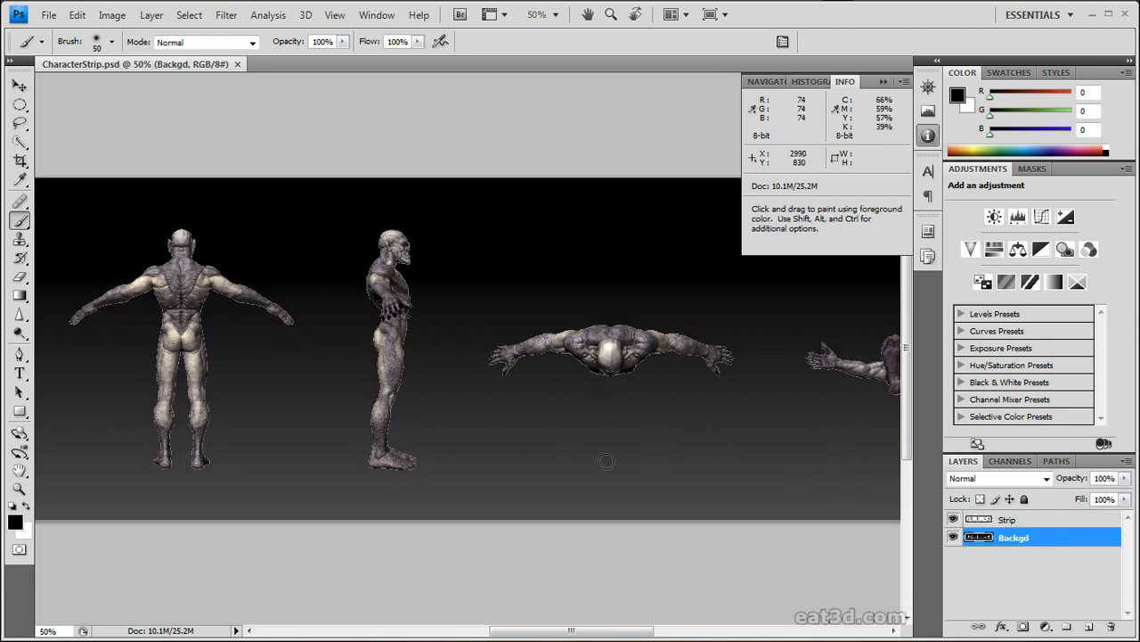
key("alt+e")
key("l")
key("Return")
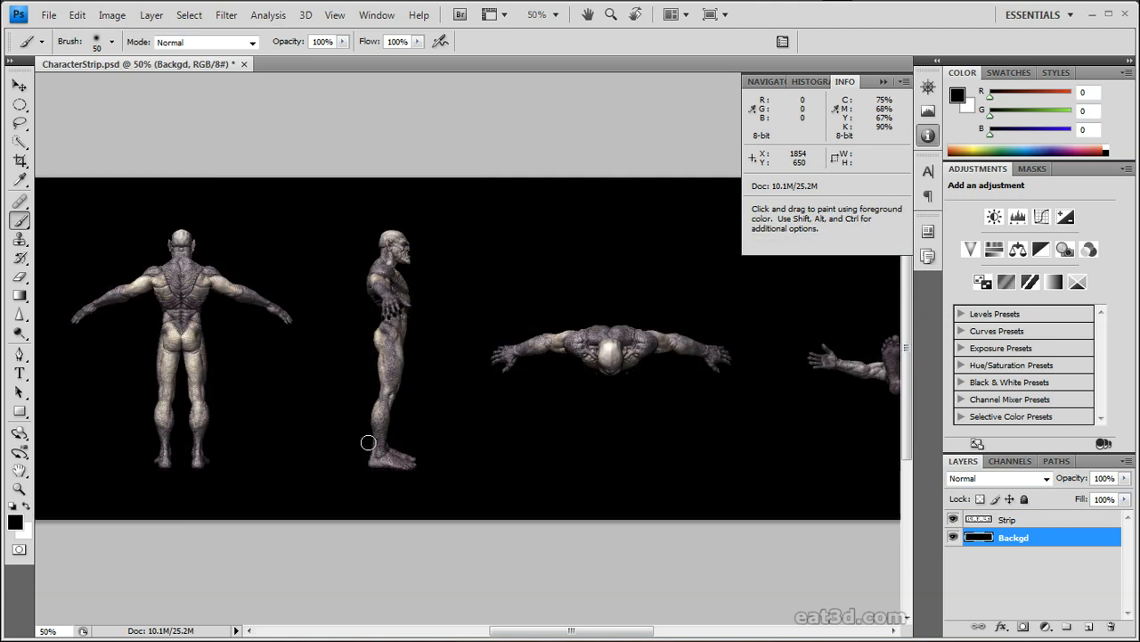
Check the figures by toggling the Backgd and Strip layers' visibility, and close CharacterStrip.psd without saving
key("ctrl+plus")
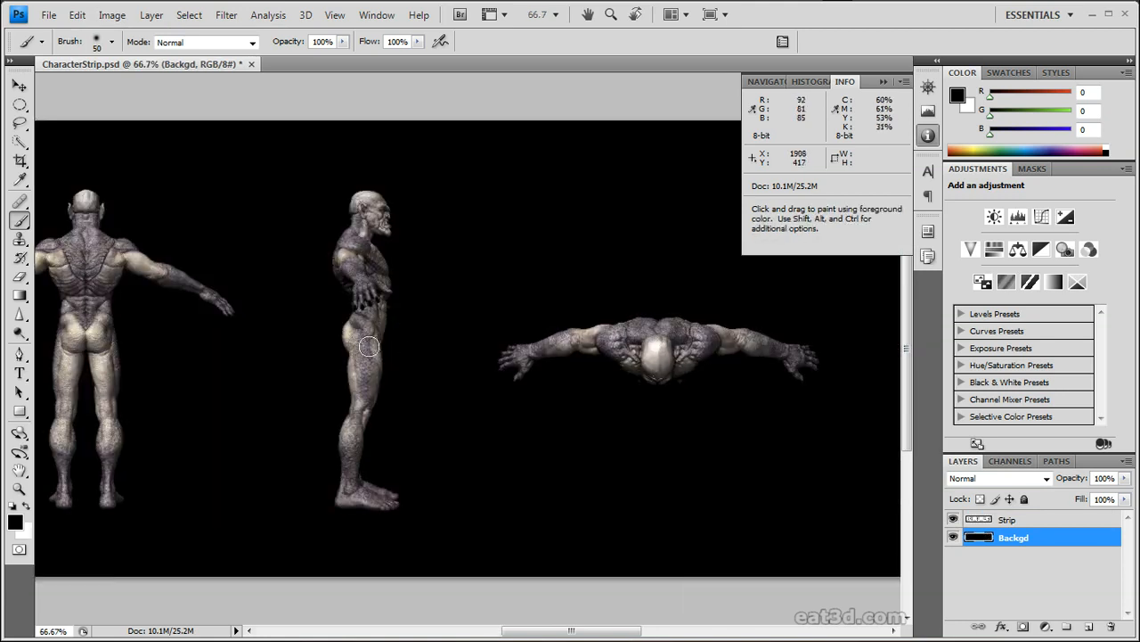
key("ctrl+plus")
left_click_drag(262, 377, 894, 360)
left_click(954, 536)
left_click(953, 537)
left_click(953, 520)
left_click(954, 521)
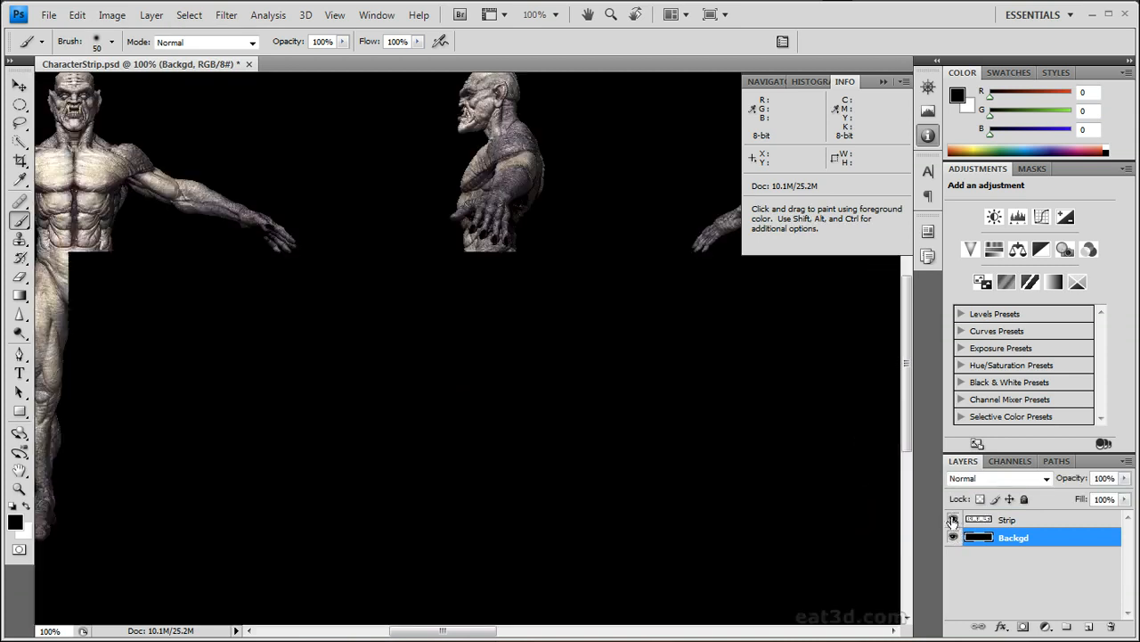
left_click(250, 64)
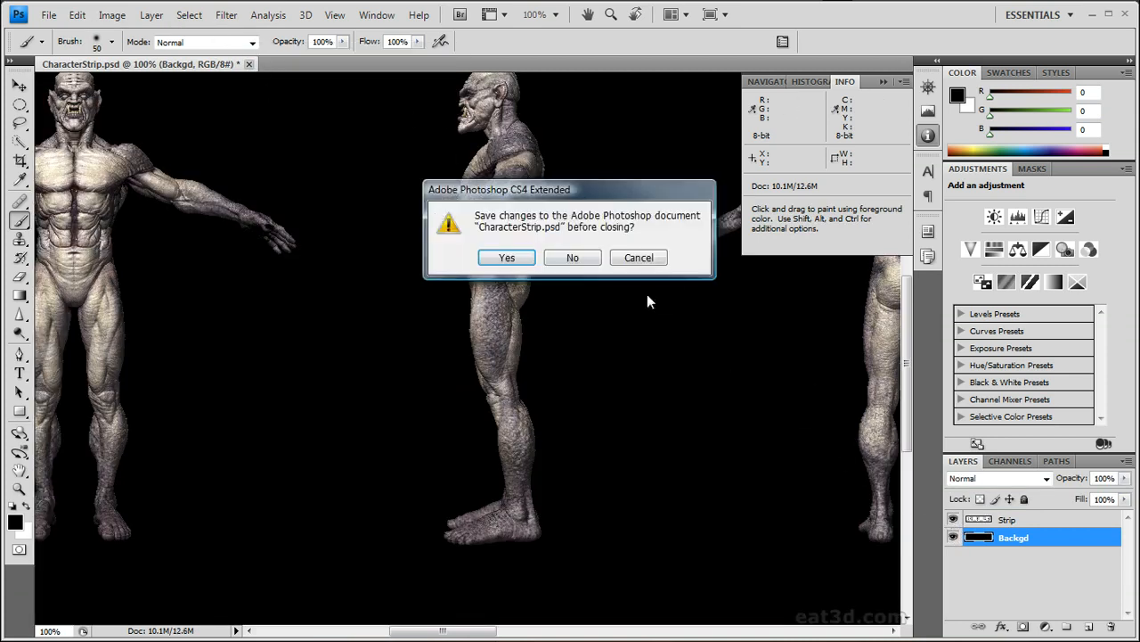
left_click(592, 259)
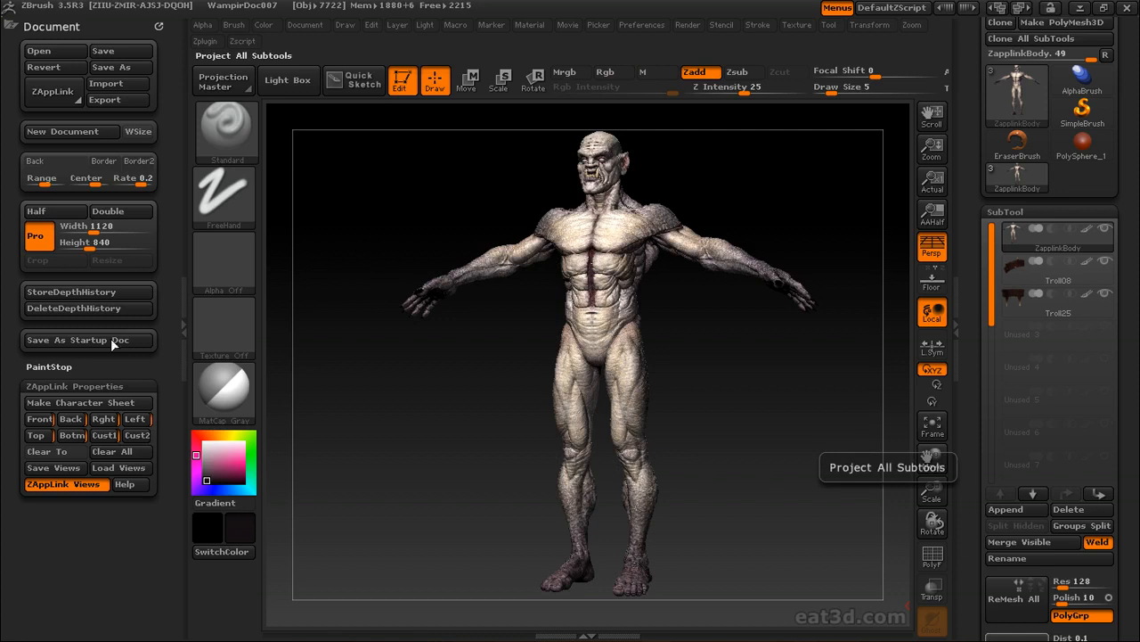
Back in ZBrush, clear all stored ZAppLink views, and remove the Document palette from the side tray
left_click(118, 451)
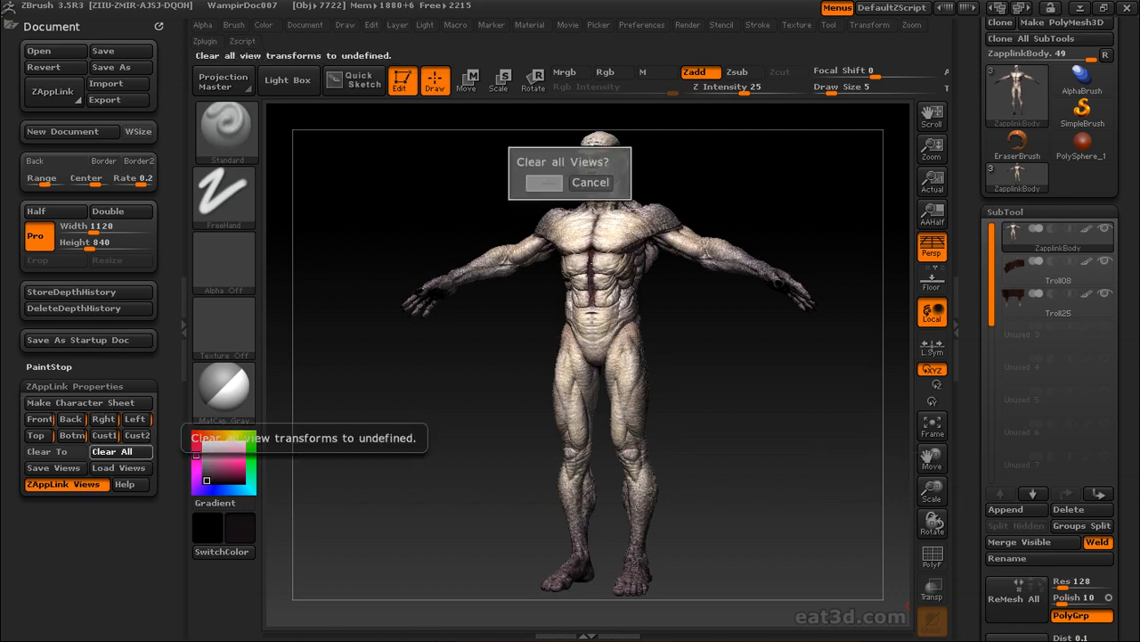
left_click(543, 182)
left_click(73, 386)
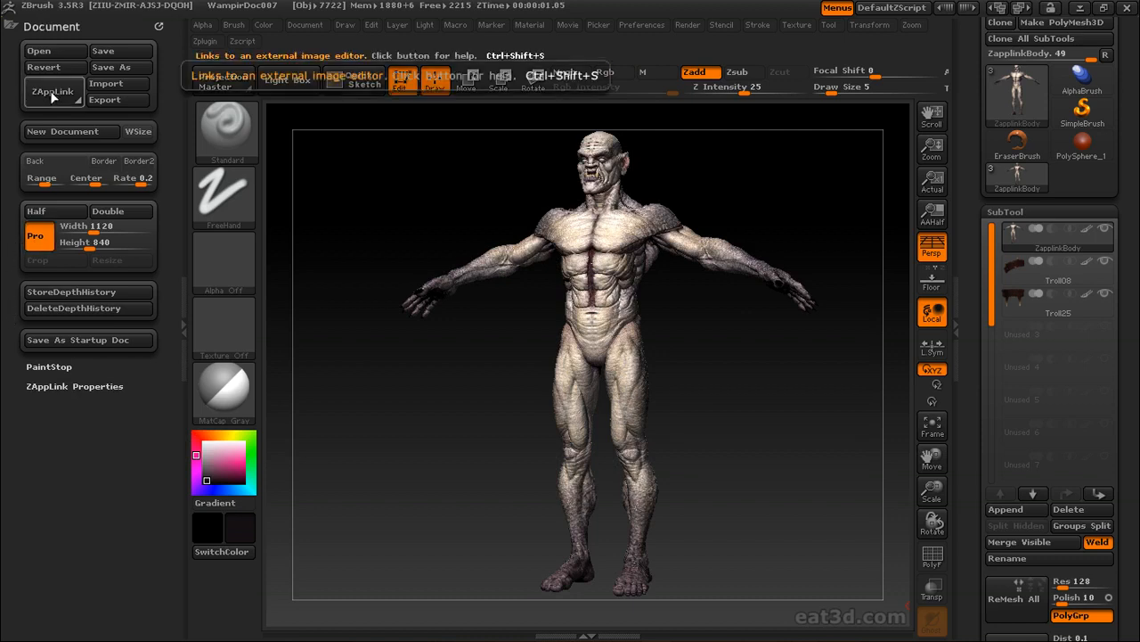
left_click(158, 26)
left_click(184, 287)
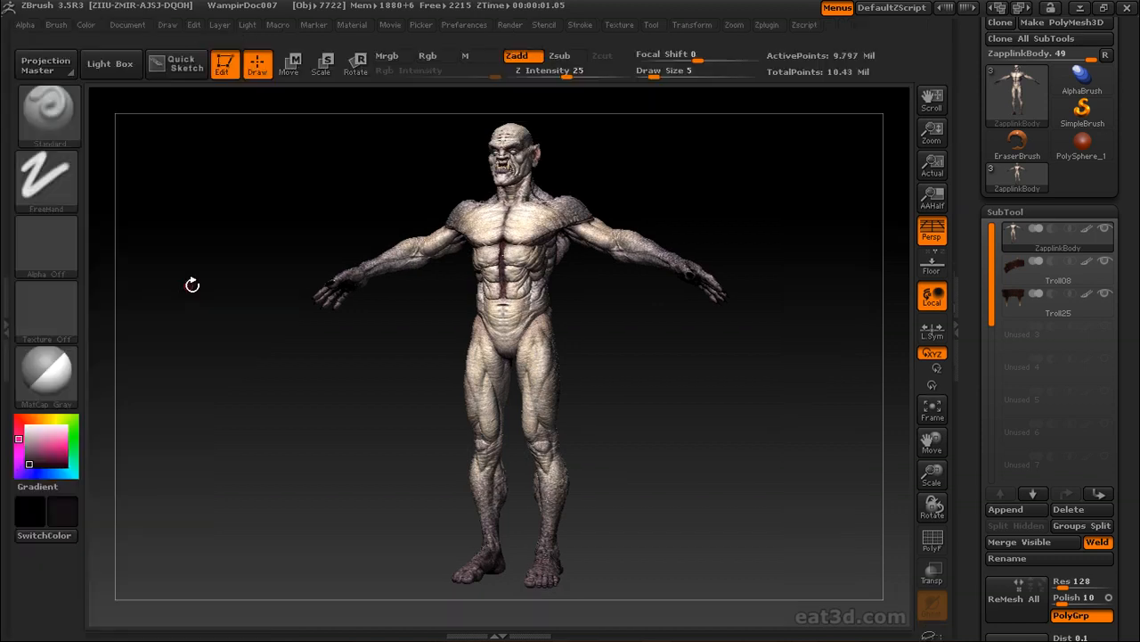
Examine the character's chest, shoulders and upper body from the front at several distances
left_click_drag(707, 213, 754, 255)
left_click_drag(769, 214, 758, 369, "alt")
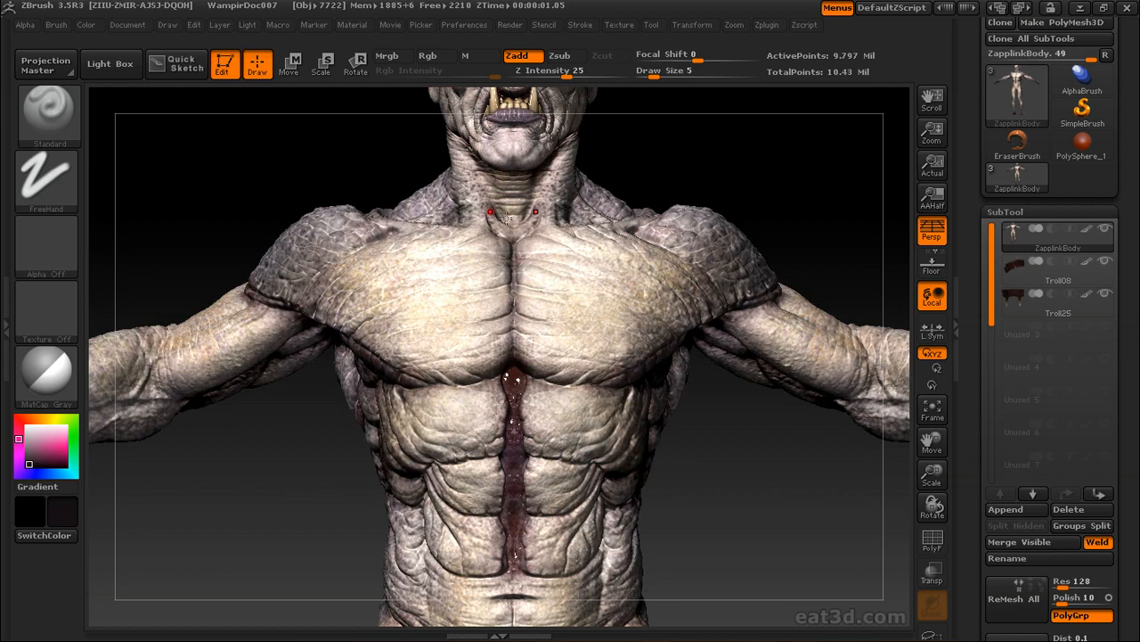
left_click_drag(851, 201, 868, 298, "alt")
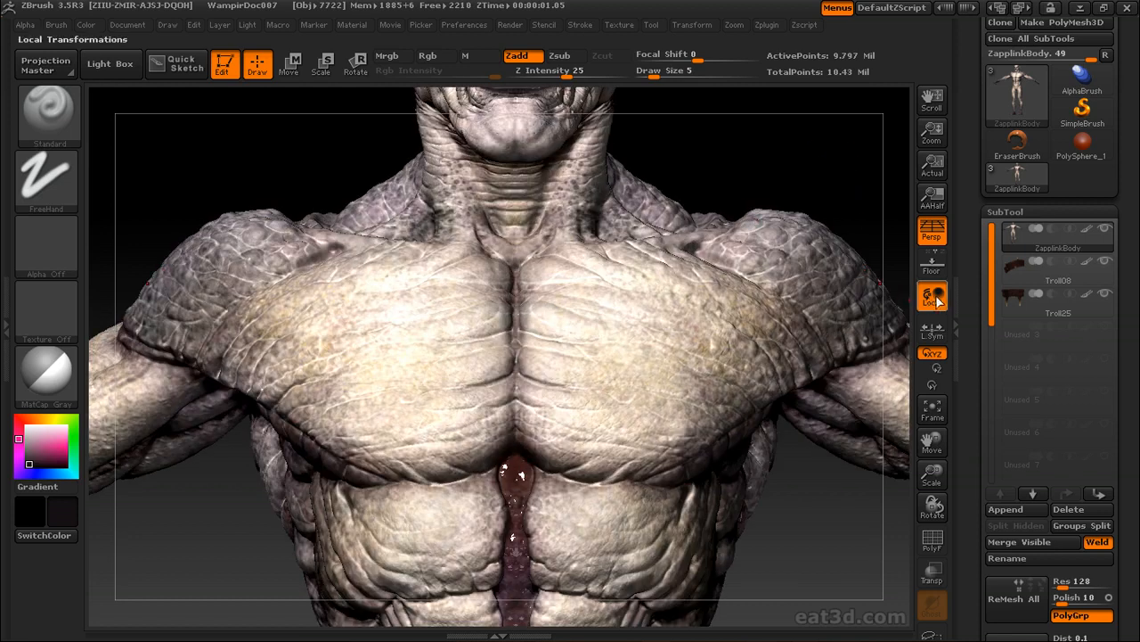
key("f")
left_click_drag(596, 156, 594, 218, "alt")
mouse_move(590, 278)
left_mouse_down()
mouse_move(692, 173)
mouse_move(664, 264)
mouse_move(645, 247)
mouse_move(572, 253)
left_mouse_up()
left_click_drag(720, 204, 810, 318, "alt")
left_click_drag(626, 237, 410, 158, "alt")
left_click_drag(733, 427, 739, 276)
key("f")
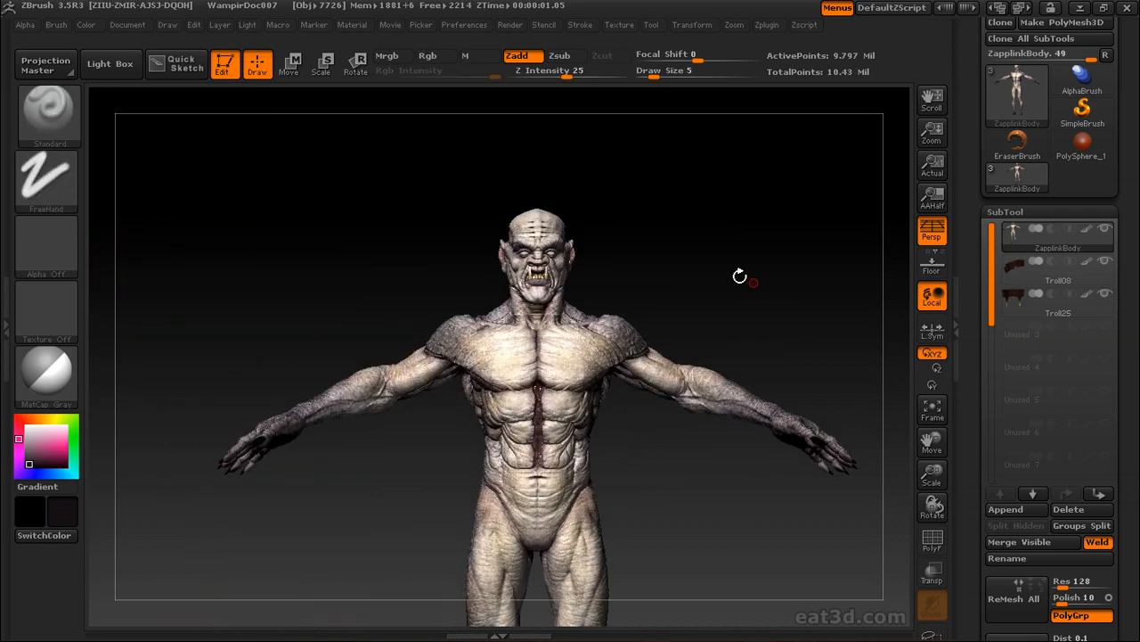
Frame the character's face close up from the front, and turn off perspective
left_click(925, 302)
left_click_drag(690, 196, 807, 348)
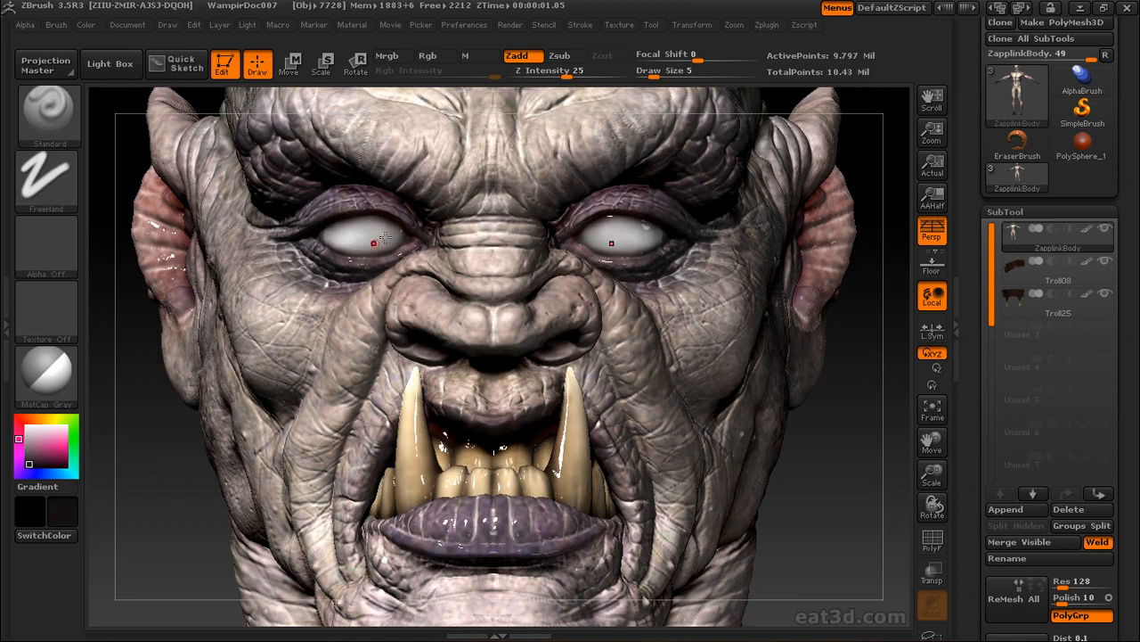
left_click_drag(158, 469, 176, 505, "alt")
key("p")
left_click_drag(851, 131, 818, 147, "alt")
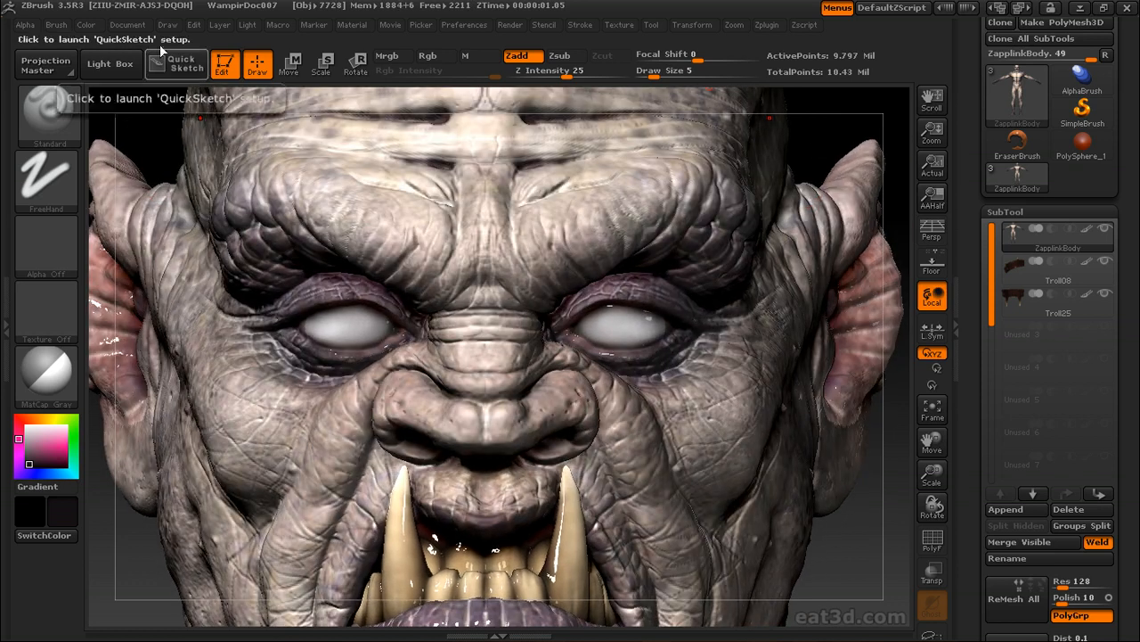
Send the close-up face view to Photoshop through ZAppLink, with Double Sided, Fade and Enable Perspective off
left_click(121, 25)
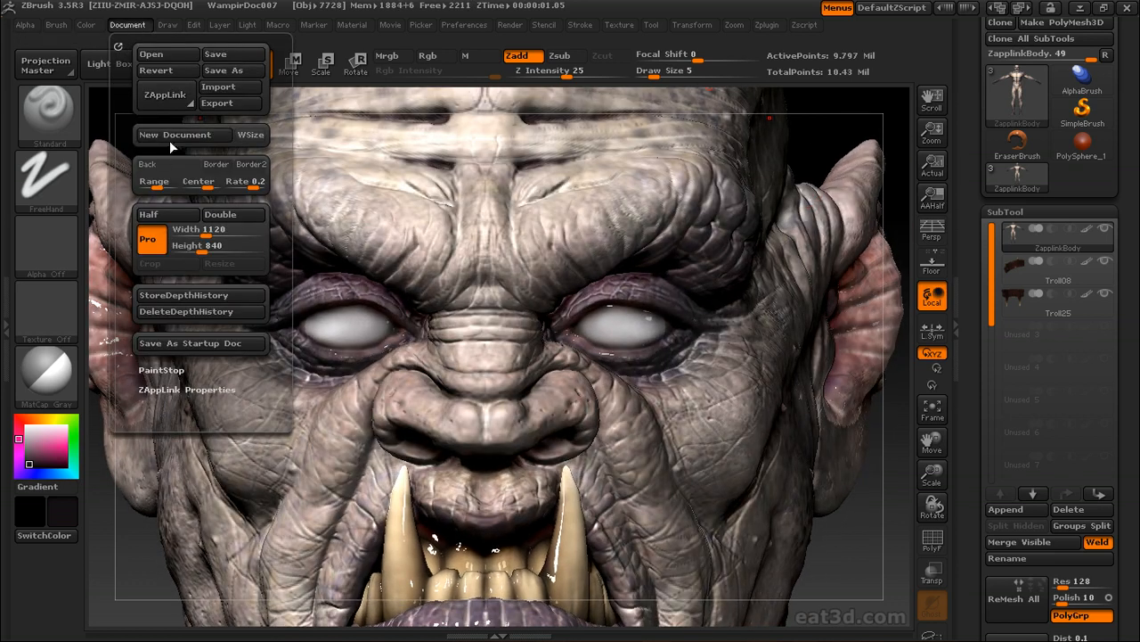
left_click(166, 98)
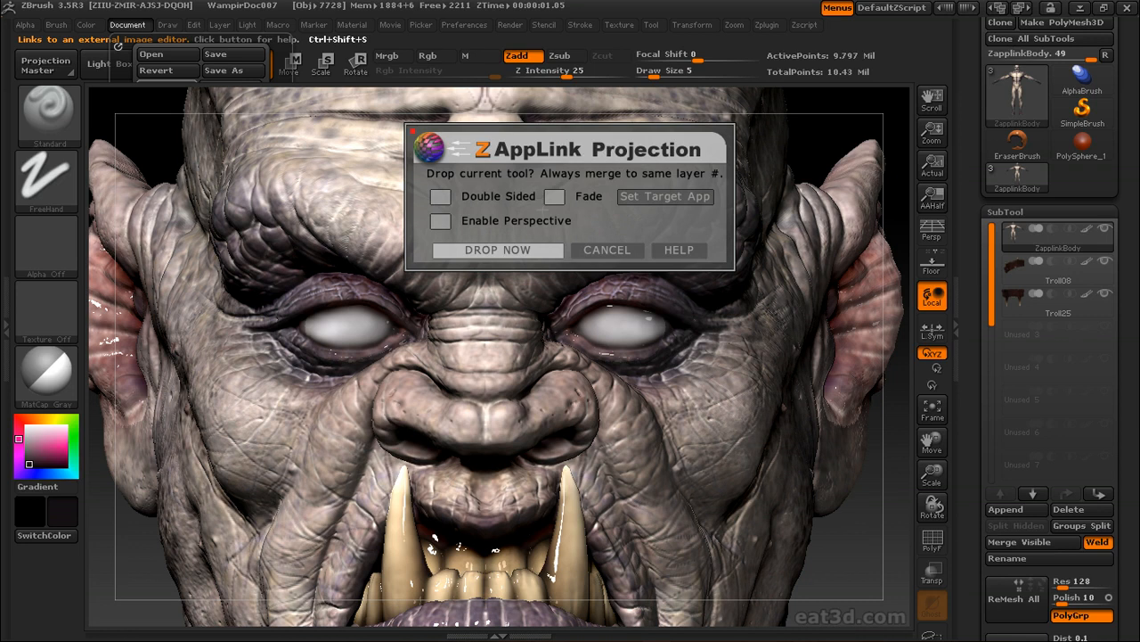
left_click(535, 250)
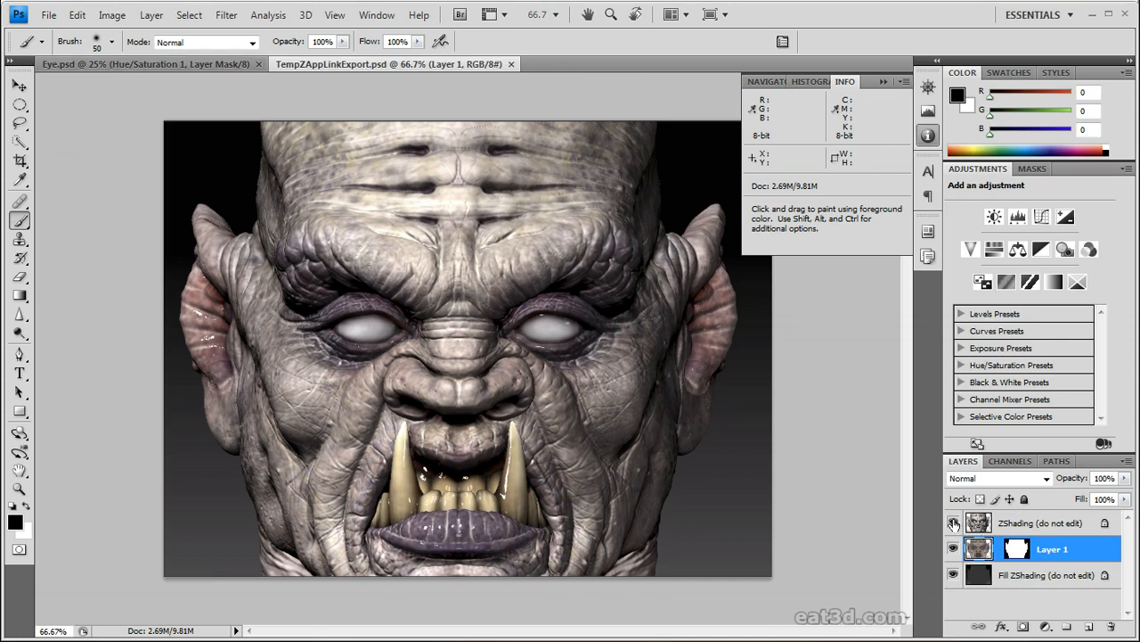
Examine the exported layers by toggling the visibility of ZShading, Layer 1 and Fill ZShading, leaving all three shown
left_click(954, 523)
left_click(954, 523)
left_click(953, 523)
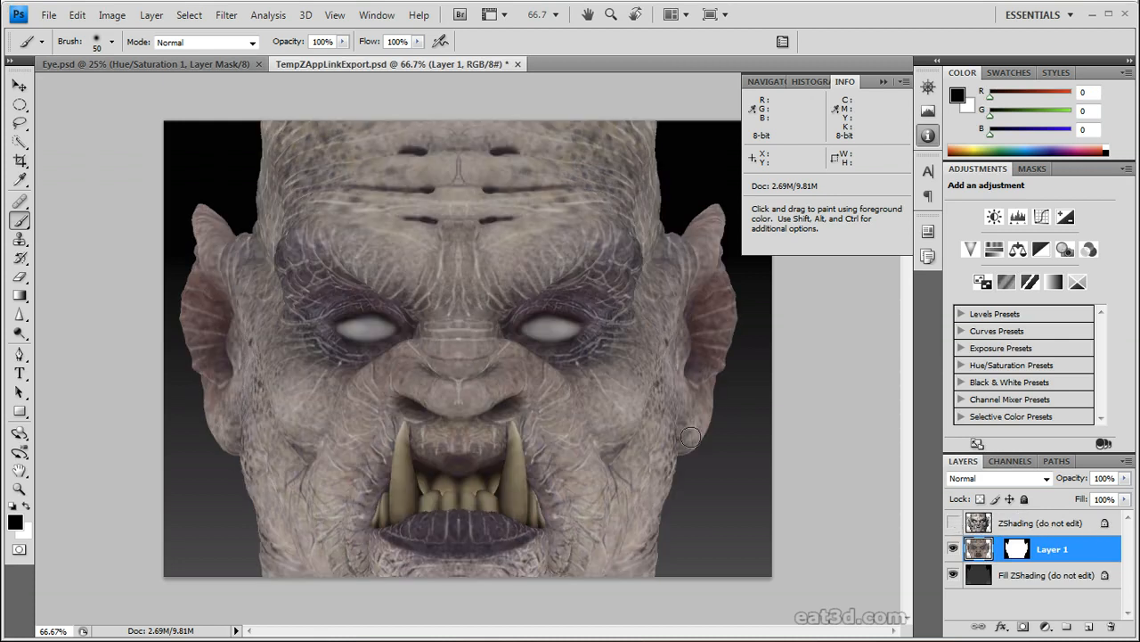
left_click(954, 549)
left_click(953, 576)
left_click(954, 575)
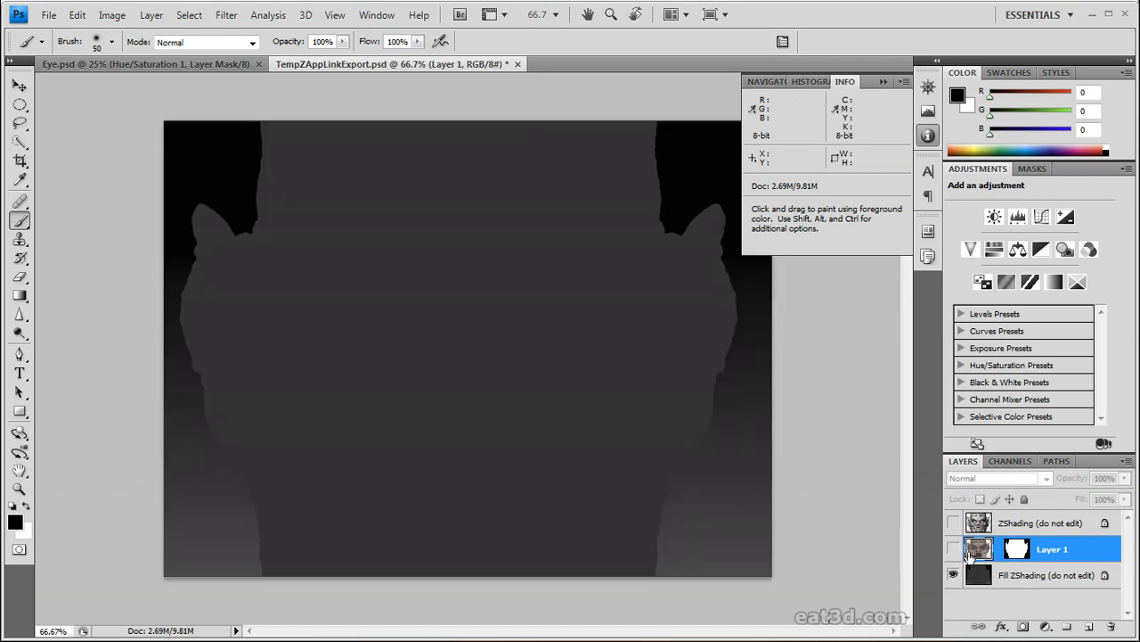
left_click(955, 550)
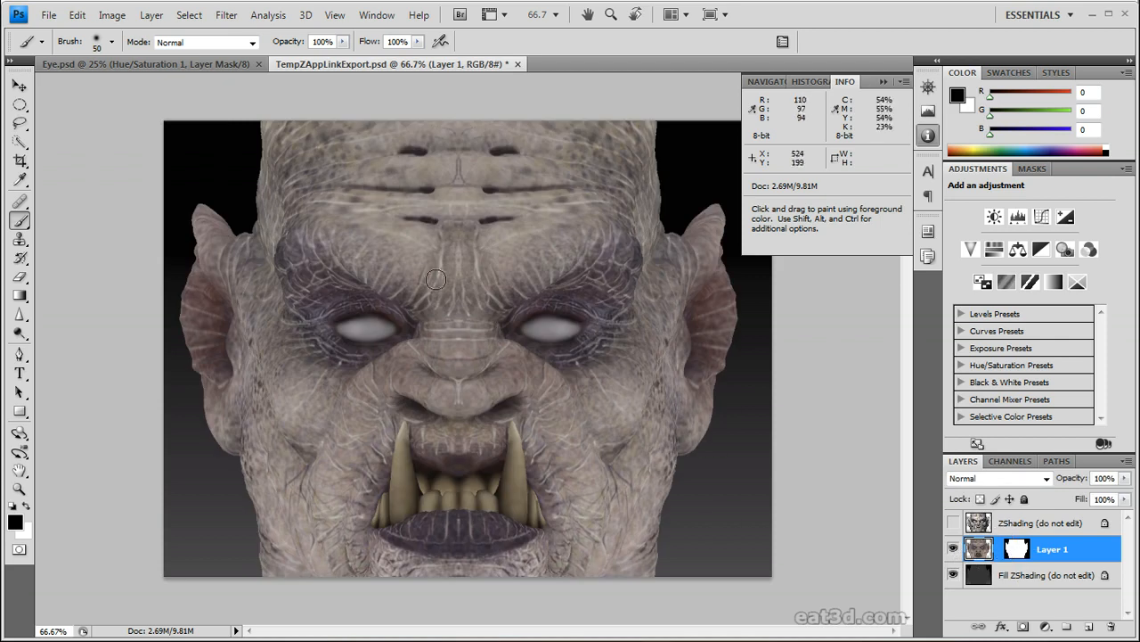
left_click(955, 524)
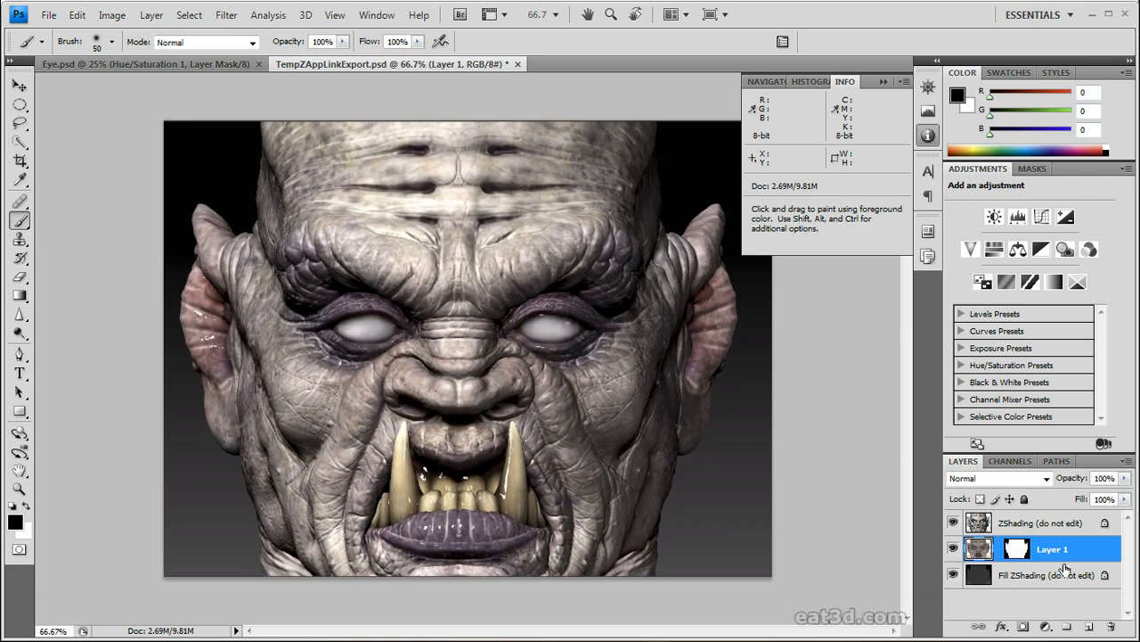
Add a layer above Layer 1, and copy the lassoed eyeball from Eye.psd, about 1468 by 1004 px, onto it
left_click(1090, 627)
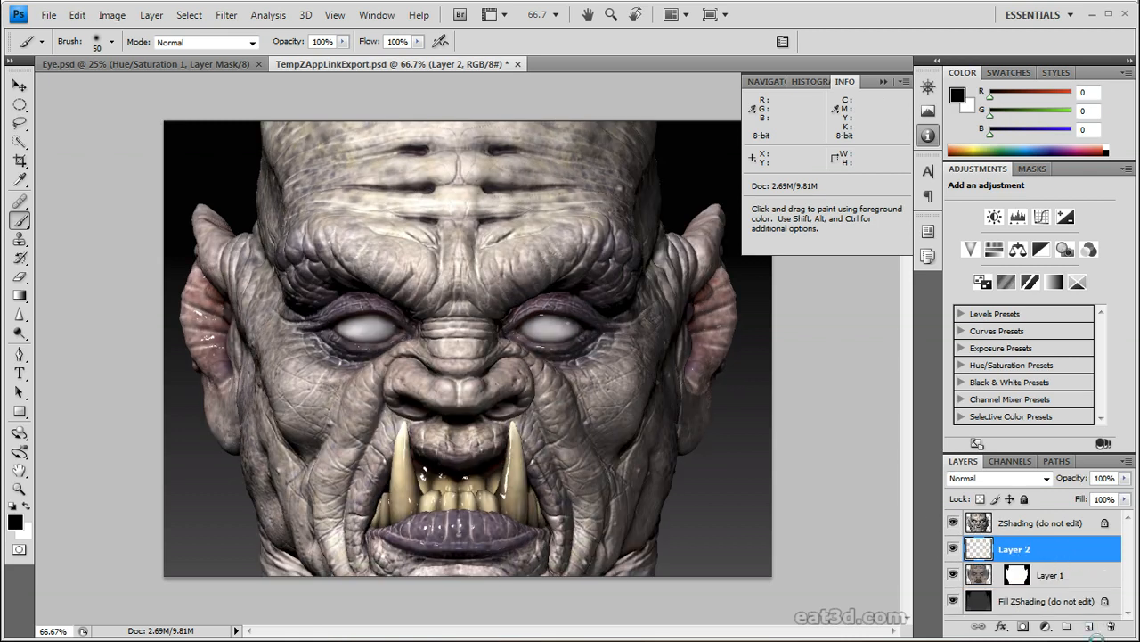
left_click(207, 65)
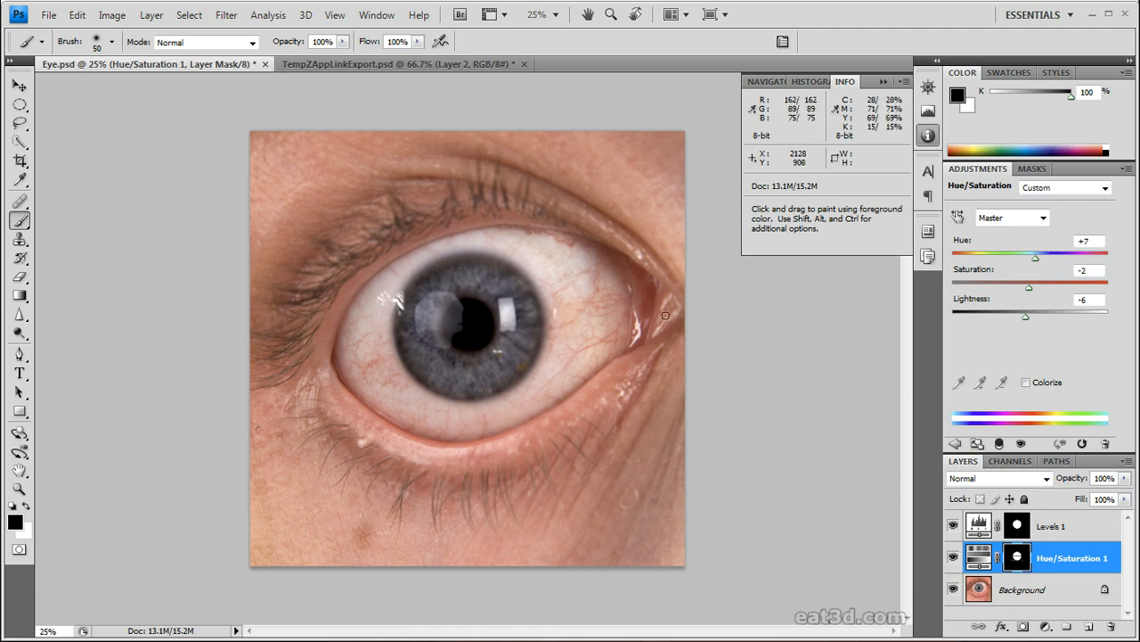
key("l")
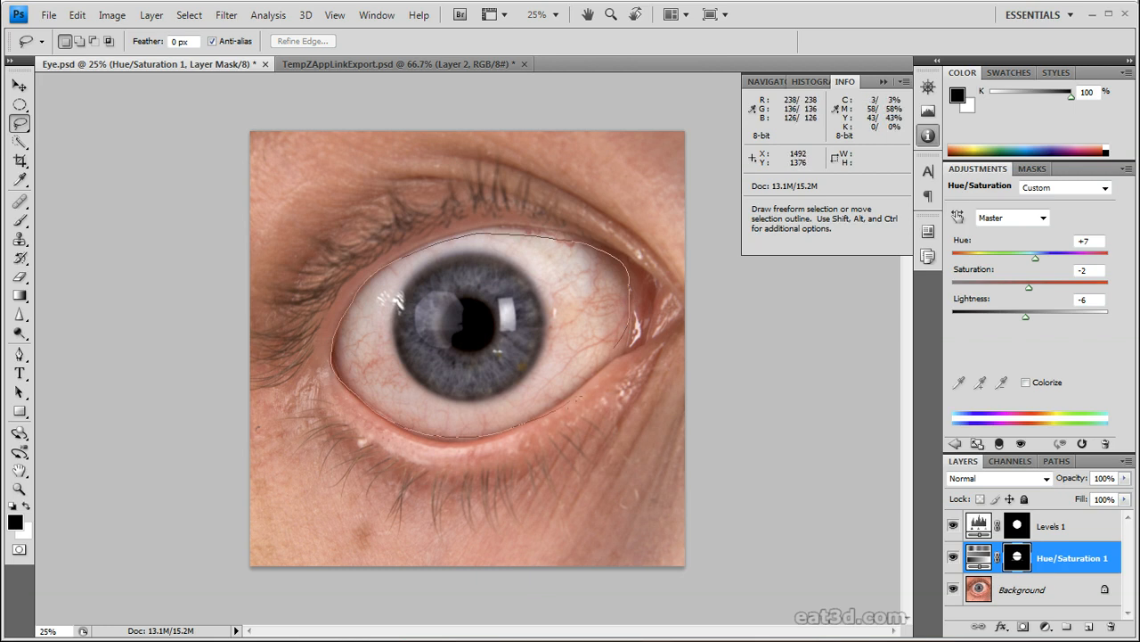
left_click_drag(787, 291, 788, 292)
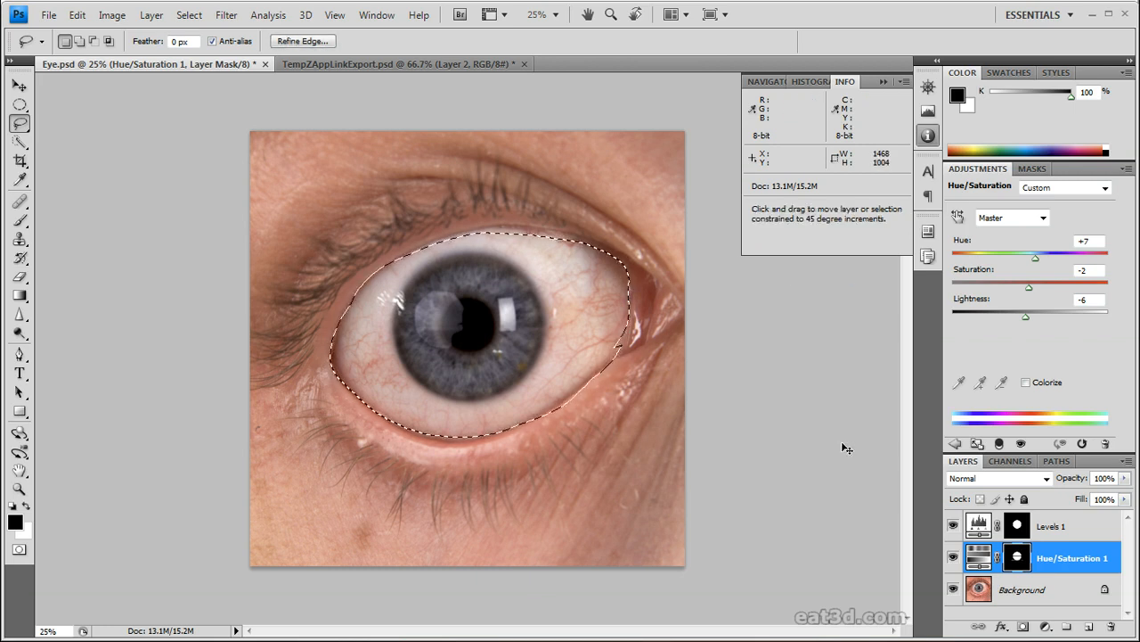
left_click(399, 64)
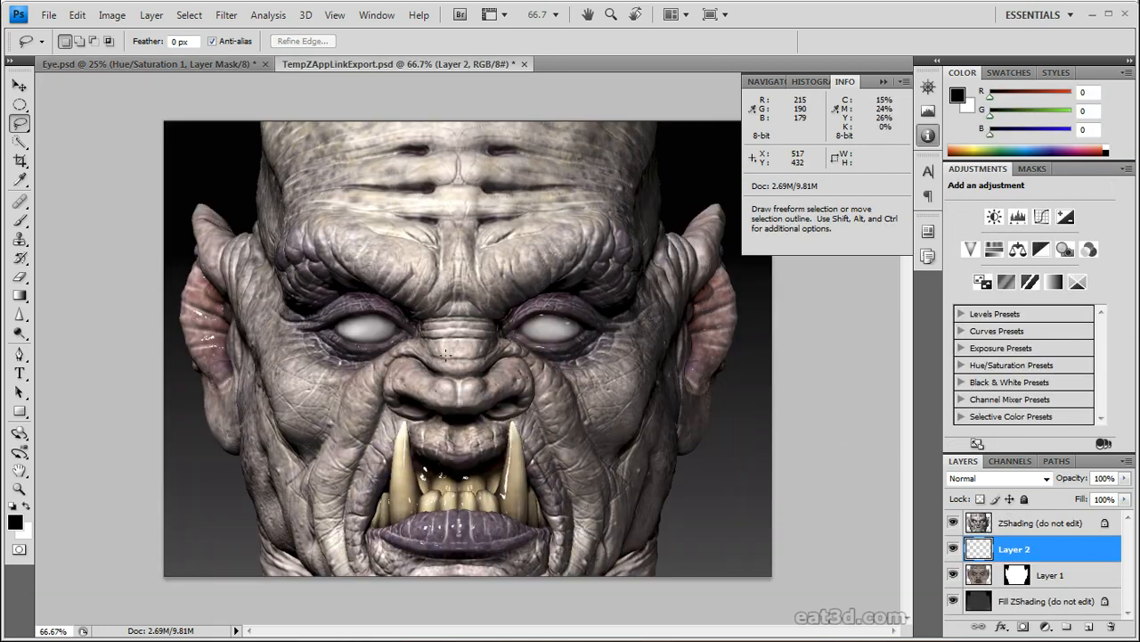
key("ctrl+v")
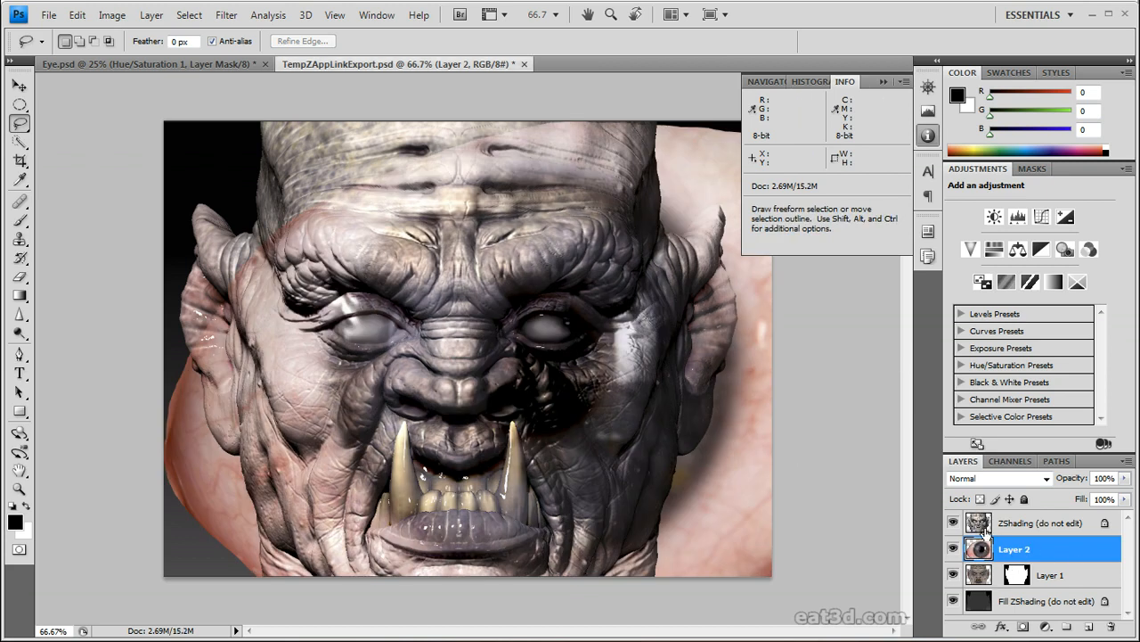
Scale the pasted eyeball down and position it over the creature's right eye, the one on the image's left side
key("ctrl+t")
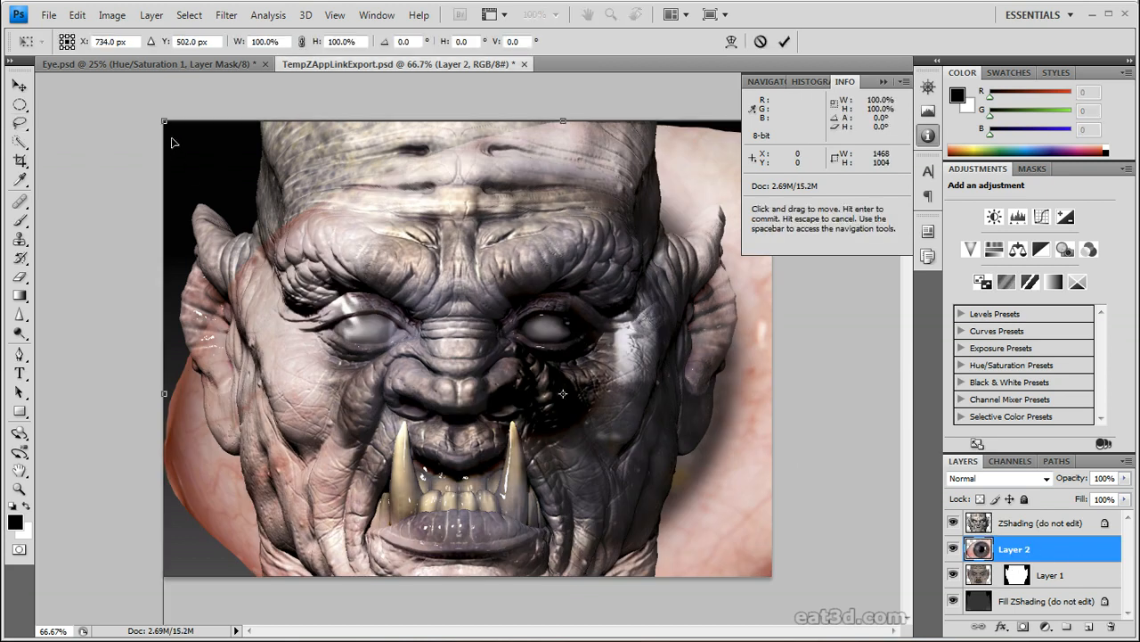
left_click_drag(165, 121, 725, 504)
left_click_drag(762, 539, 290, 281)
left_click_drag(253, 244, 411, 354, "shift")
mouse_move(473, 384)
left_mouse_down()
mouse_move(384, 327)
mouse_move(399, 338)
left_mouse_up()
key("Return")
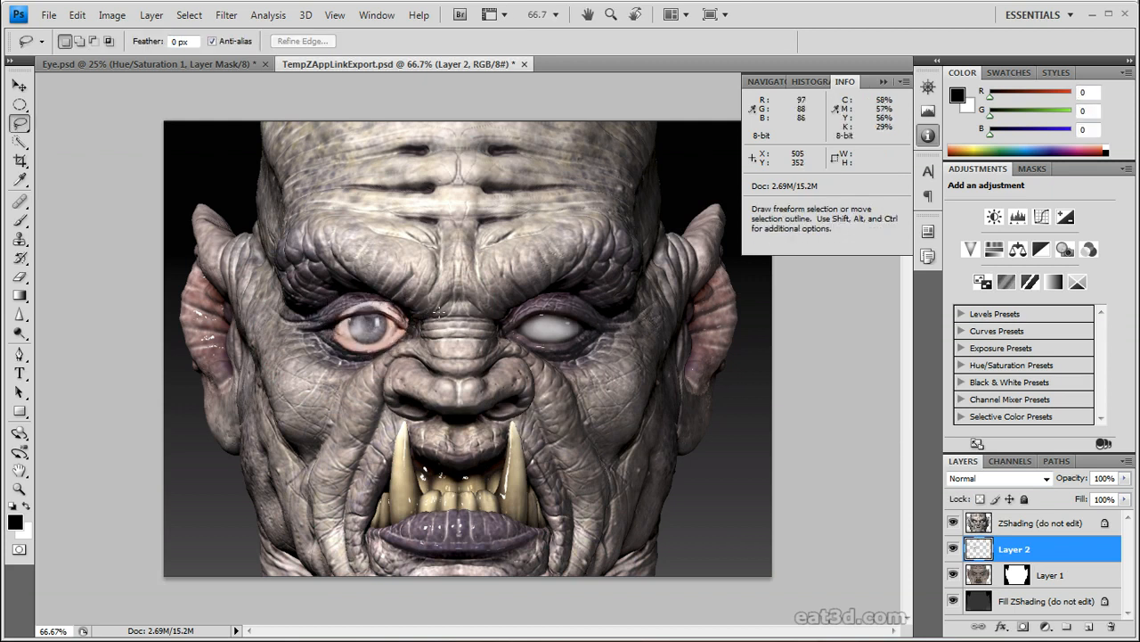
Hide the pasted eyeball with an inverted layer mask on Layer 2, and make white the Brush tool's foreground color
left_click(1023, 628)
key("ctrl+i")
key("b")
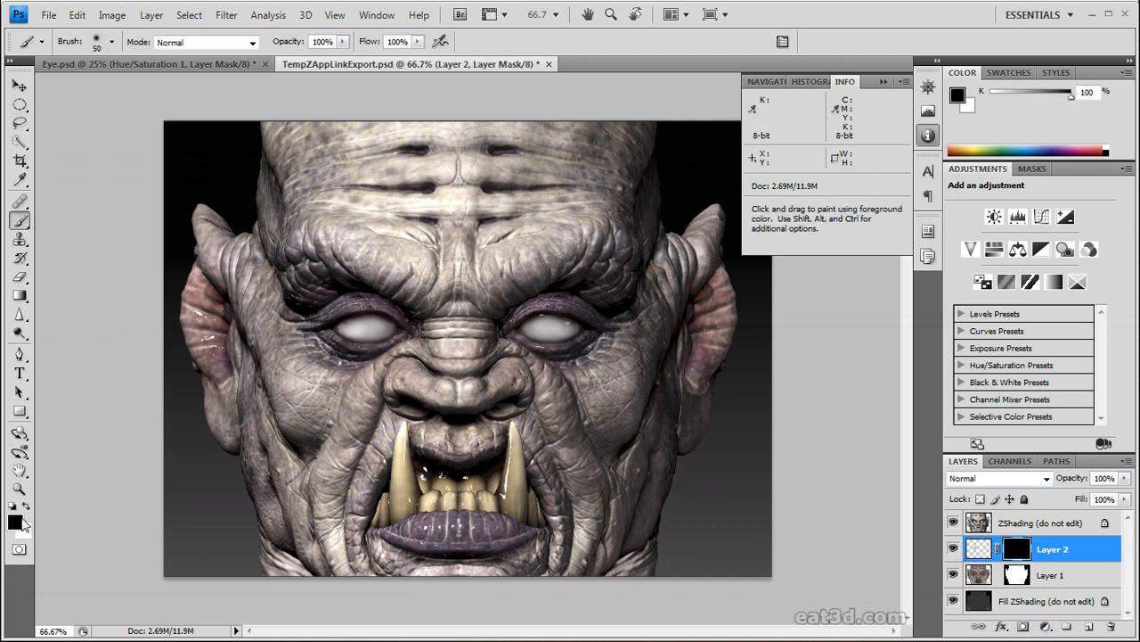
key("x")
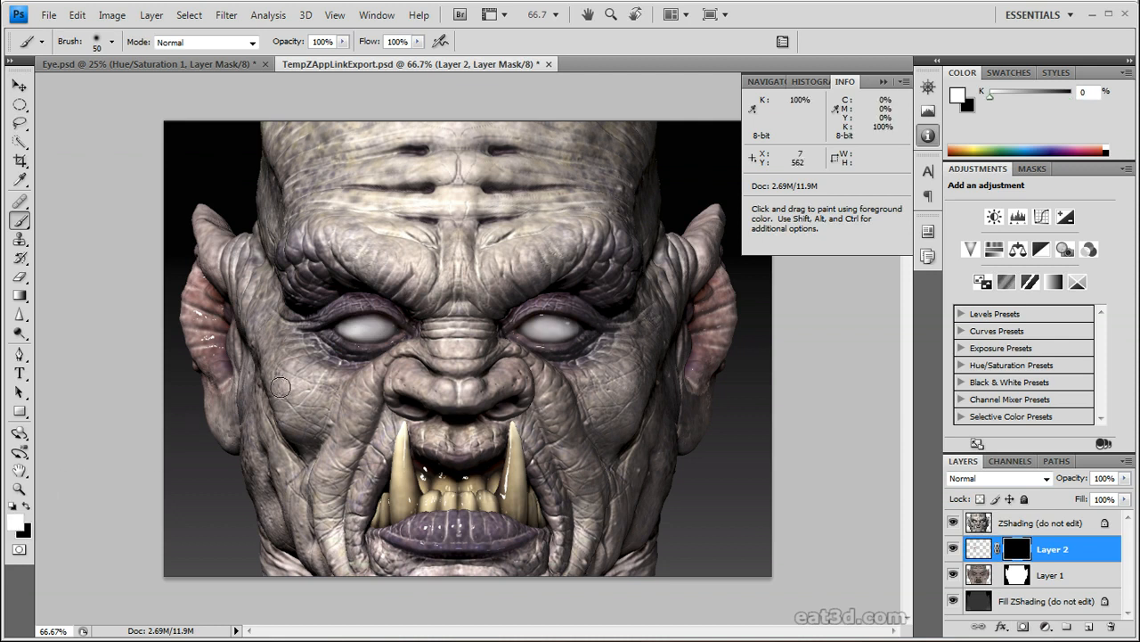
Paint the eyeball back in on Layer 2's mask within the eyelids, using a hard 45 px brush
mouse_move(381, 326)
left_mouse_down()
mouse_move(355, 325)
mouse_move(374, 329)
left_mouse_up()
right_click(387, 328)
double_click(539, 402)
type("100")
key("Return")
right_click(413, 319)
left_click(540, 413)
left_click(834, 390)
key("bracketleft")
mouse_move(377, 328)
left_mouse_down()
mouse_move(394, 328)
mouse_move(344, 328)
mouse_move(388, 330)
left_mouse_up()
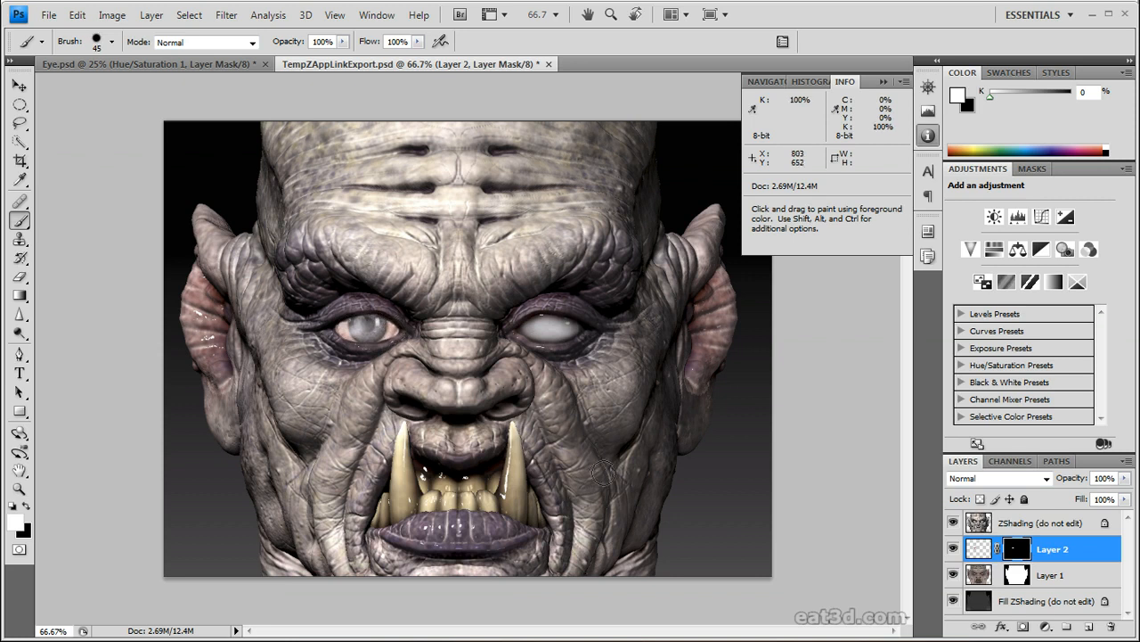
Duplicate Layer 2, flip the copy horizontally, and place it over the creature's other eye
key("ctrl+j")
left_click(78, 15)
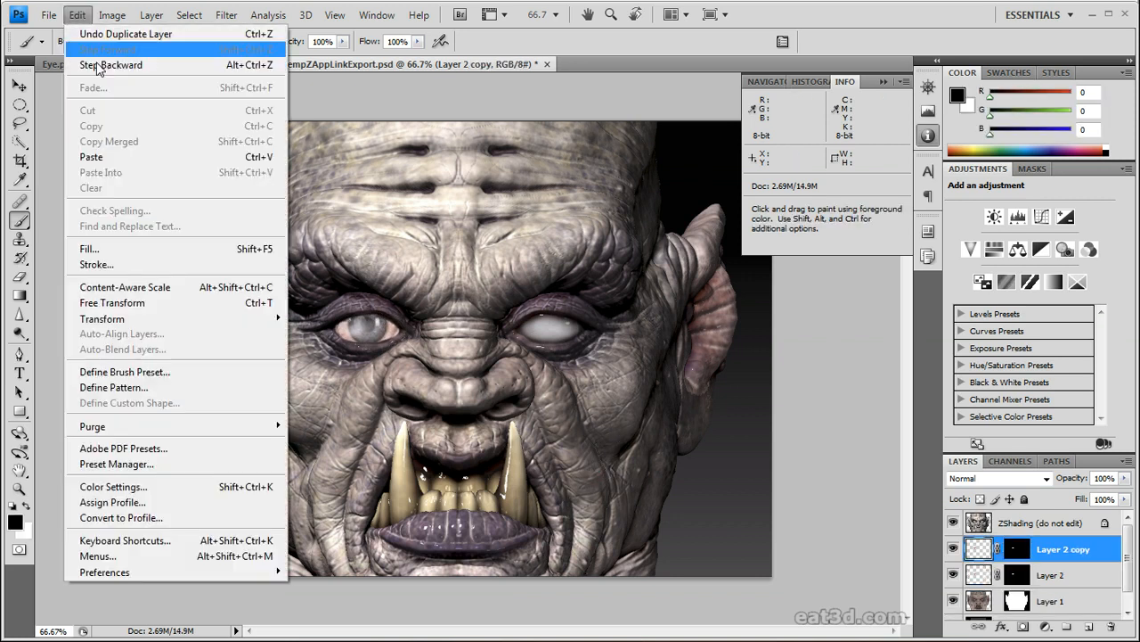
mouse_move(208, 321)
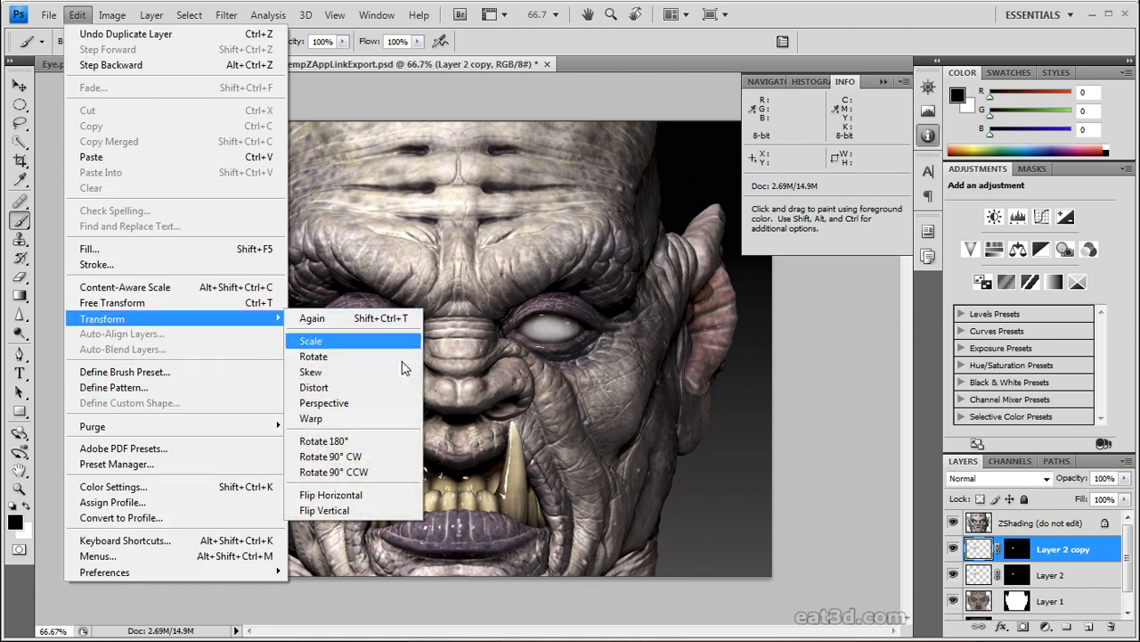
left_click(343, 495)
left_click_drag(354, 327, 545, 328, "ctrl")
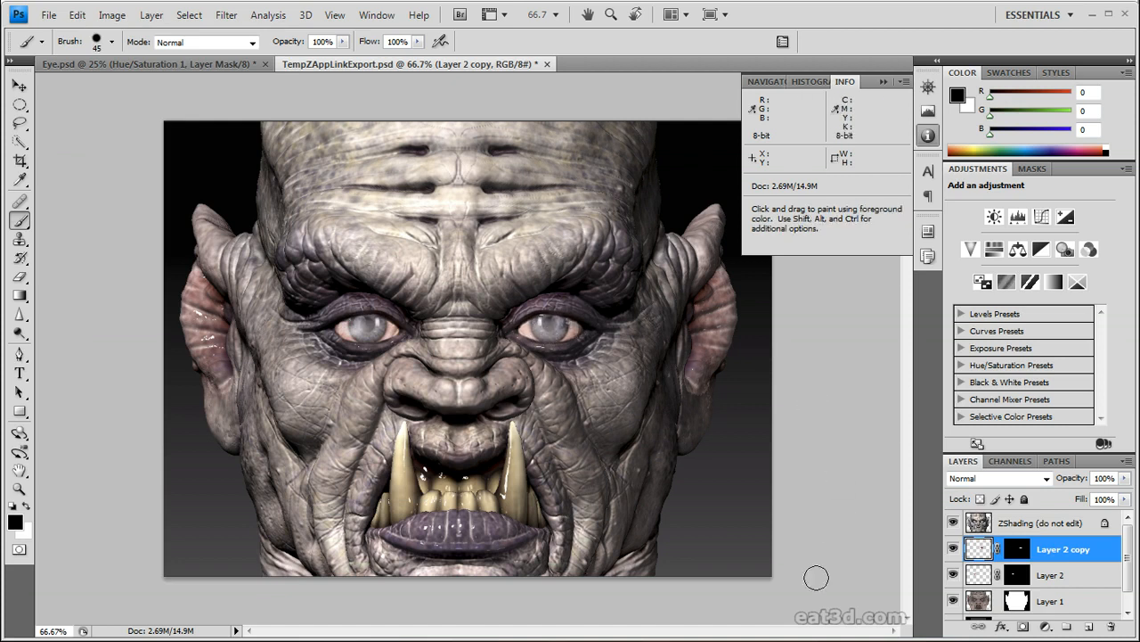
Merge Layer 2 copy, Layer 2 and Layer 1 into one layer, and save and close TempZAppLinkExport.psd
left_click(1054, 598, "shift")
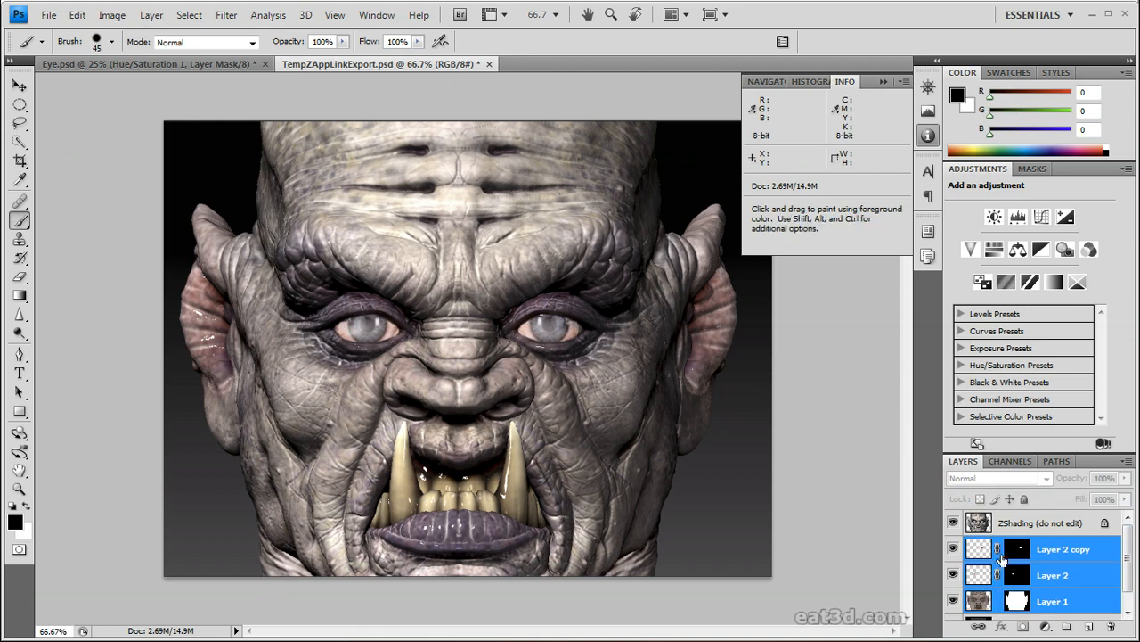
key("ctrl+e")
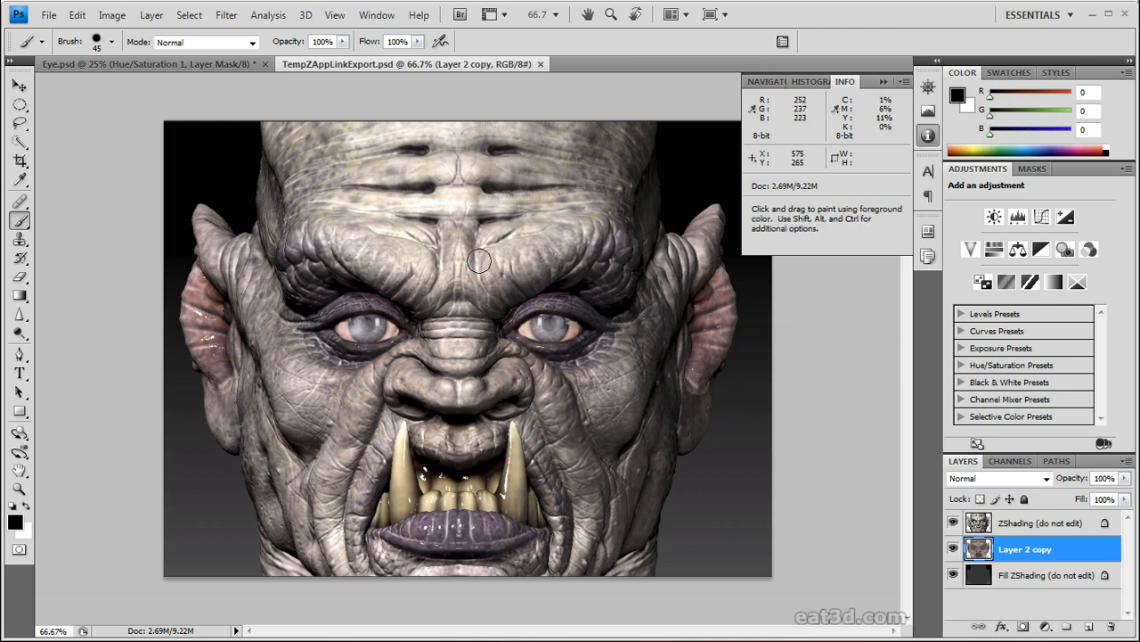
left_click(539, 65)
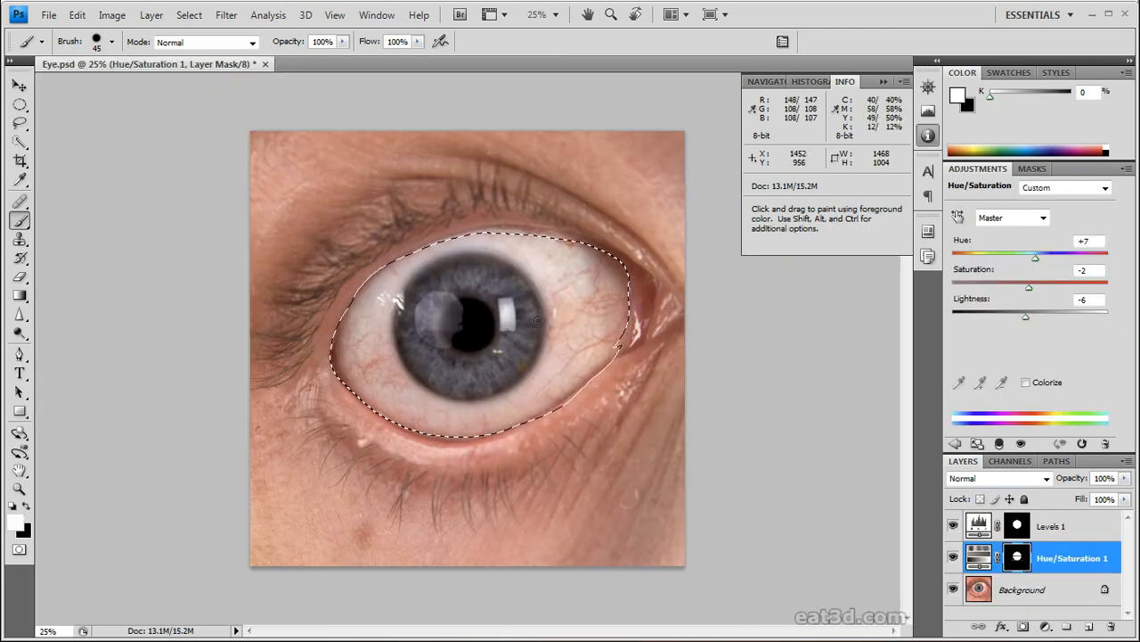
Clear the selection in Eye.psd, and switch to ZBrush to re-enter and pick up the edited projection
key("ctrl+d")
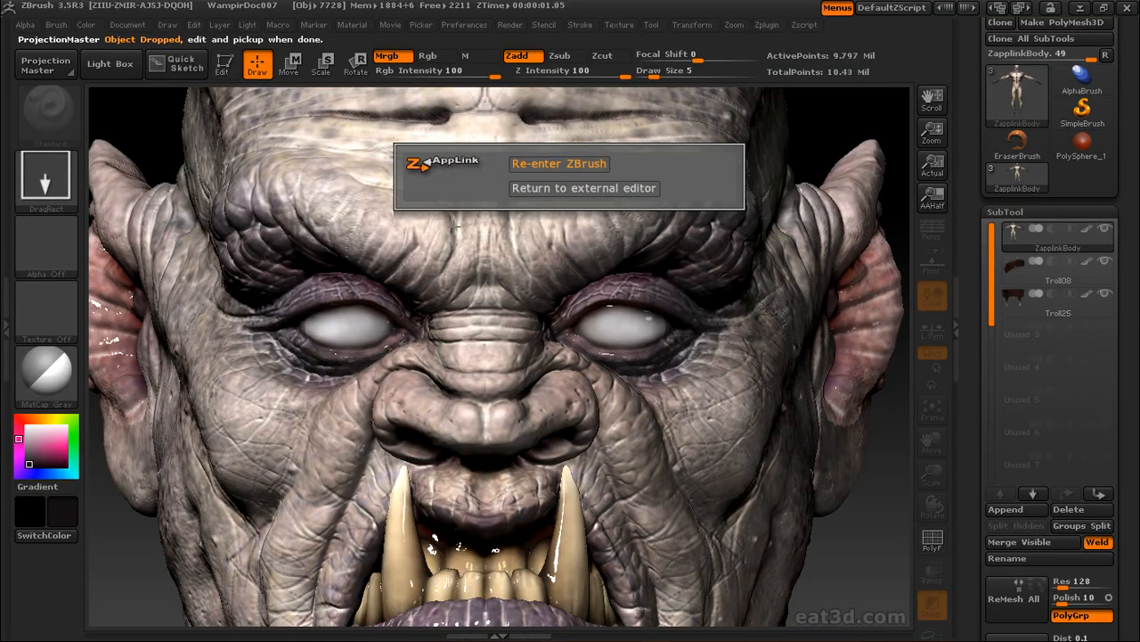
left_click(544, 164)
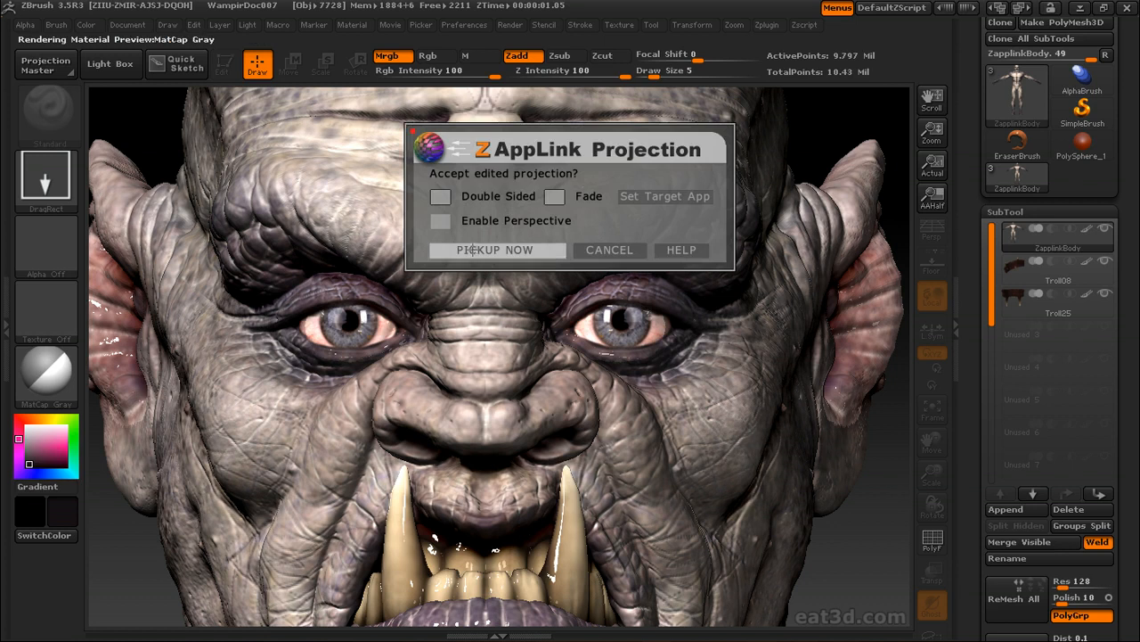
left_click(499, 250)
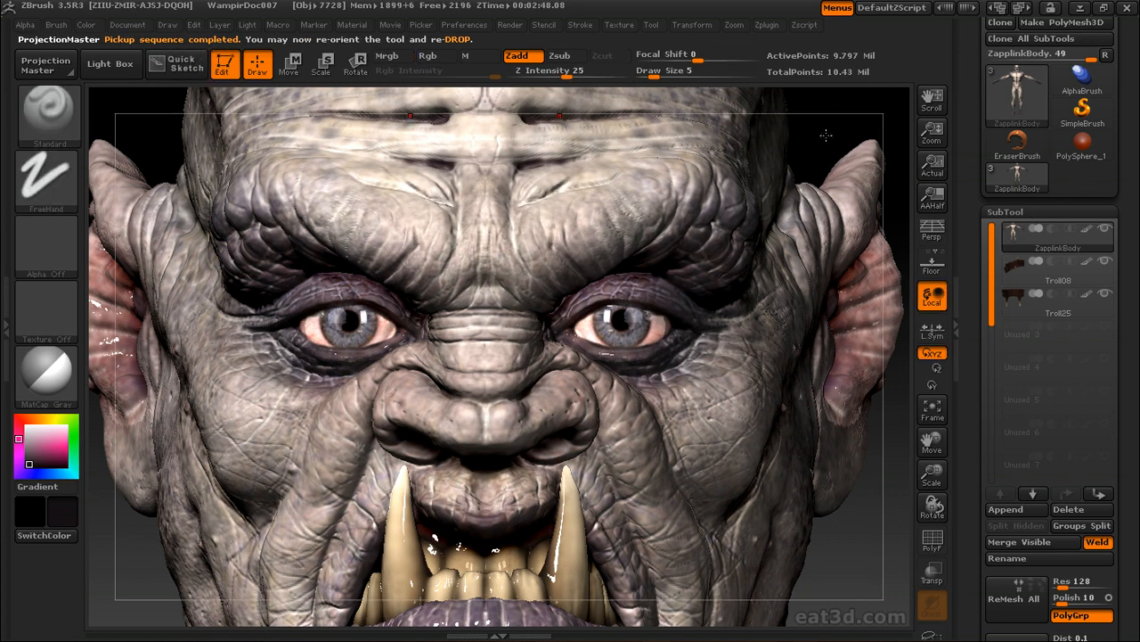
Examine the projected eyes on the head from several angles and distances, with perspective turned on
left_click_drag(829, 139, 975, 107, "alt")
left_click_drag(767, 203, 448, 240)
left_click_drag(382, 262, 774, 197)
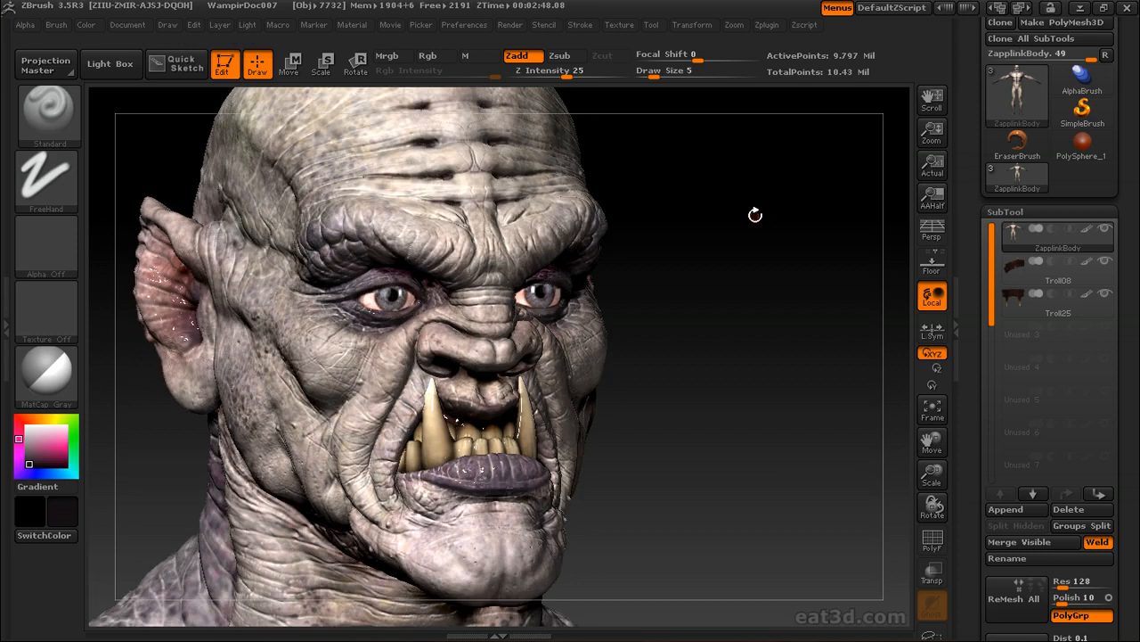
key("p")
left_click_drag(739, 217, 748, 179)
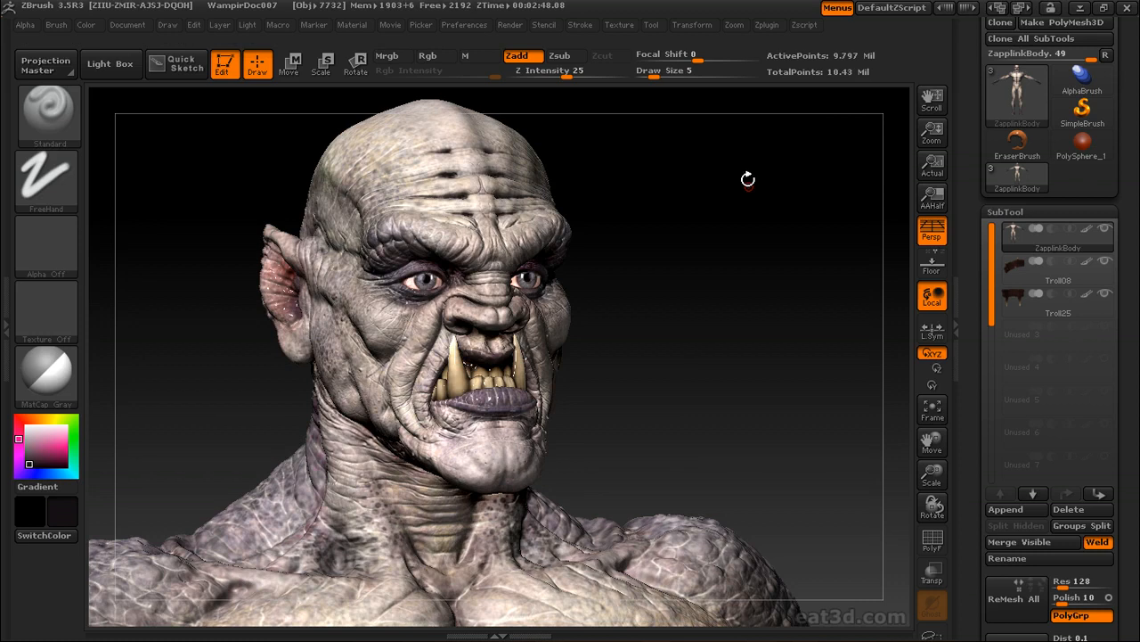
left_click_drag(666, 219, 493, 261)
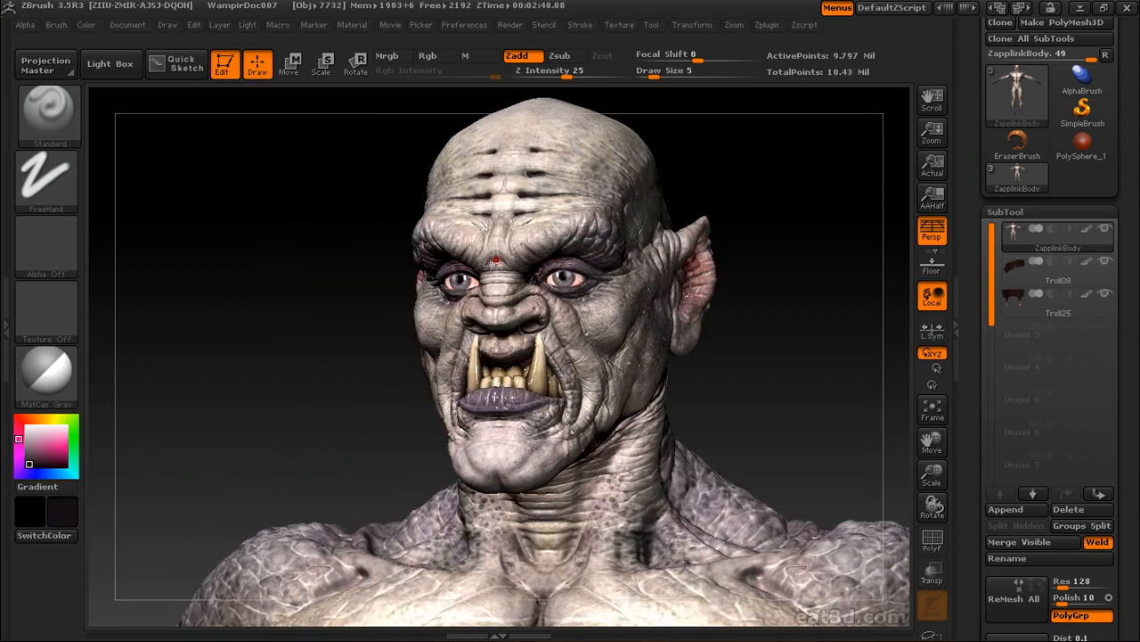
mouse_move(303, 287)
left_mouse_down()
mouse_move(264, 288)
mouse_move(265, 265)
mouse_move(280, 272)
left_mouse_up()
mouse_move(736, 246)
left_mouse_down("alt")
mouse_move(820, 299)
mouse_move(813, 268)
mouse_move(743, 277)
mouse_move(787, 273)
mouse_move(769, 297)
mouse_move(326, 357)
mouse_move(505, 319)
left_mouse_up("alt")
left_click_drag(206, 244, 317, 226, "alt")
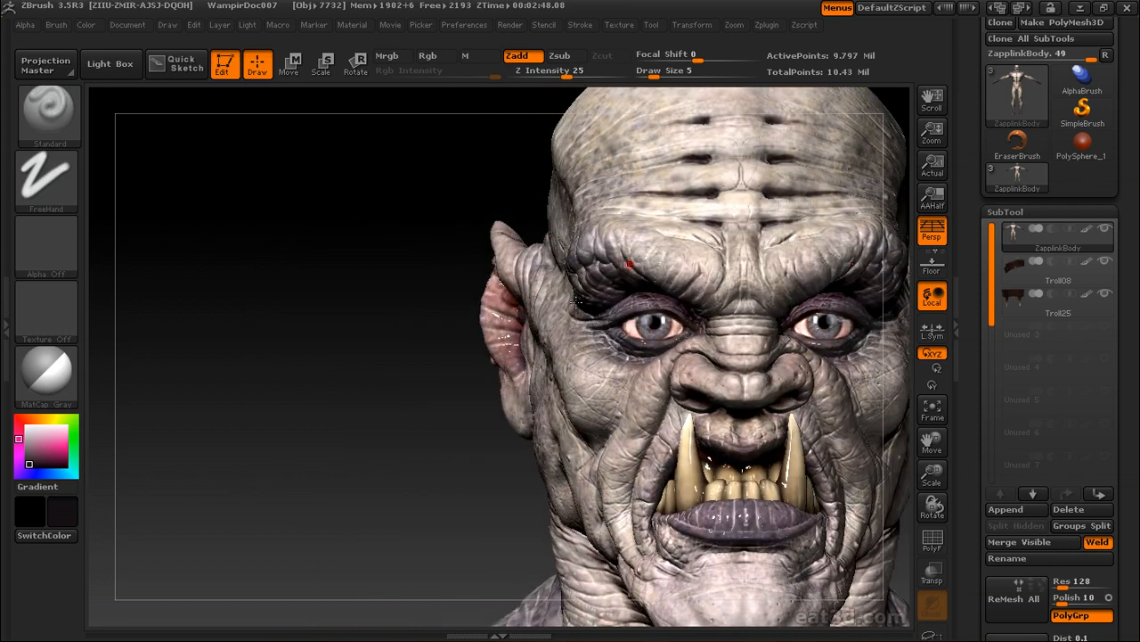
Limit the material list to used materials, and preview BasicMaterial1
left_click(352, 25)
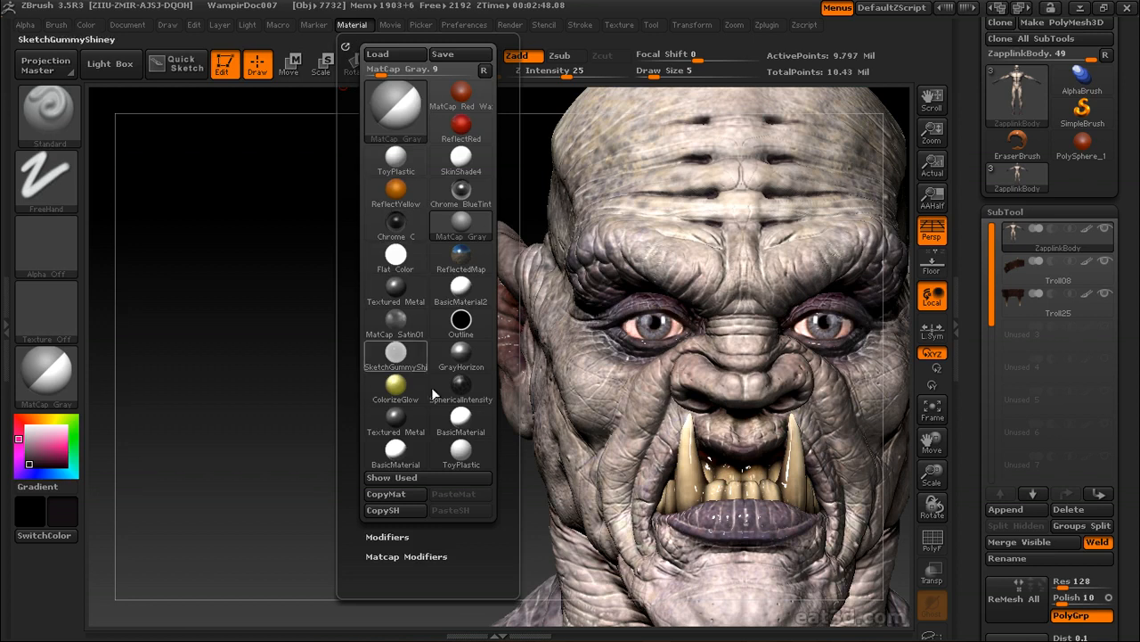
mouse_move(413, 176)
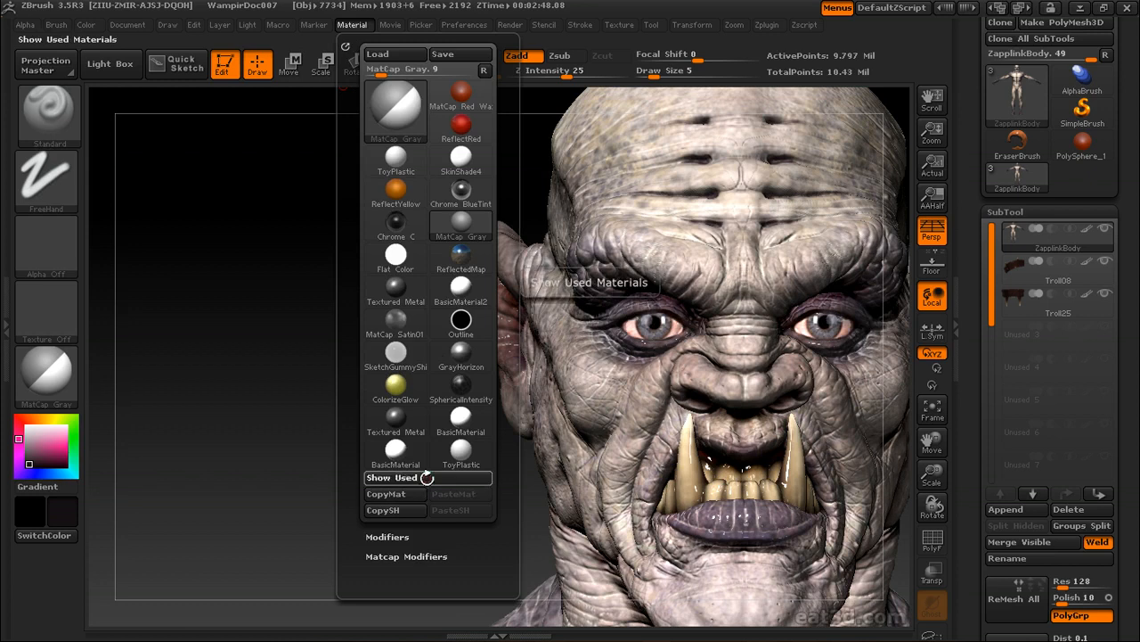
left_click(425, 477)
left_click(352, 25)
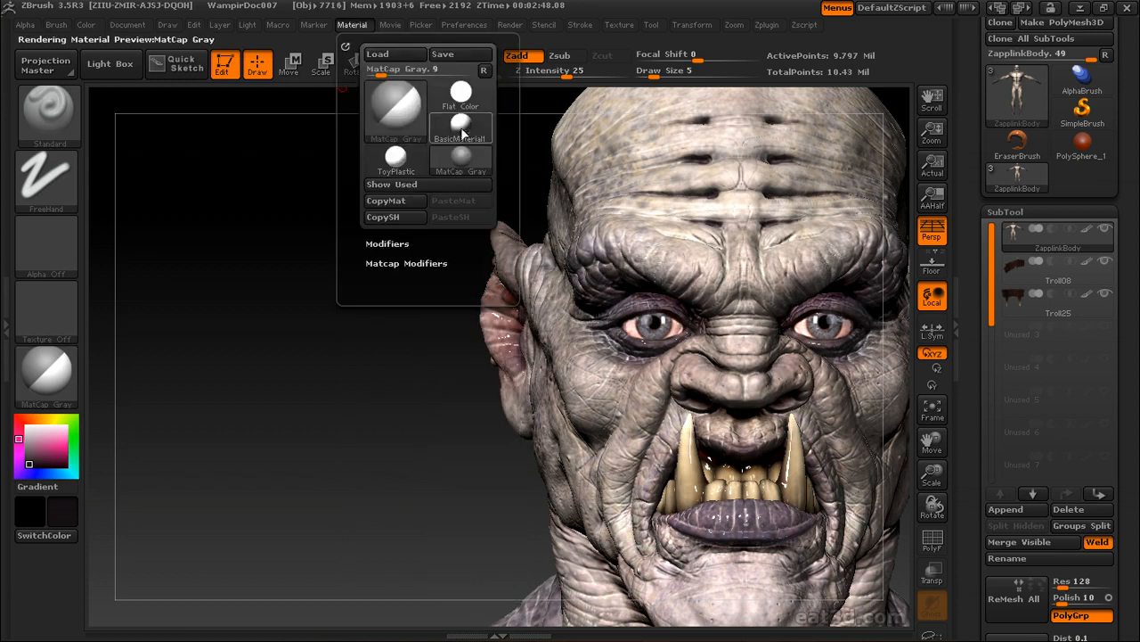
mouse_move(461, 124)
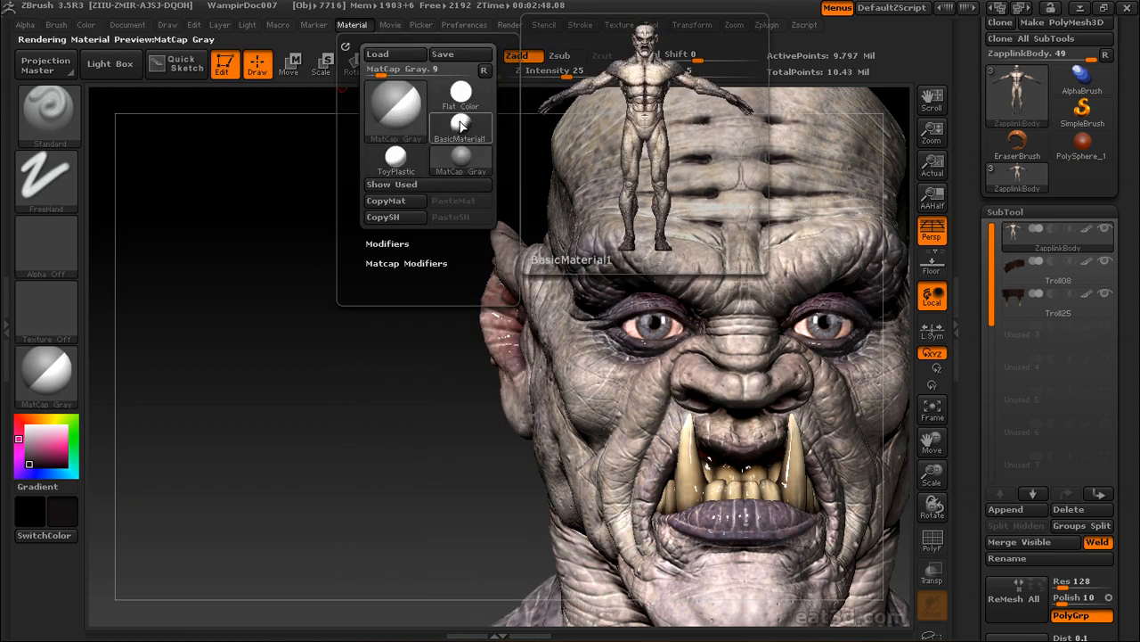
Select the ToyPlastic material, and set its Ambient to 4 and its Diffuse to 93 in the material modifiers
mouse_move(429, 163)
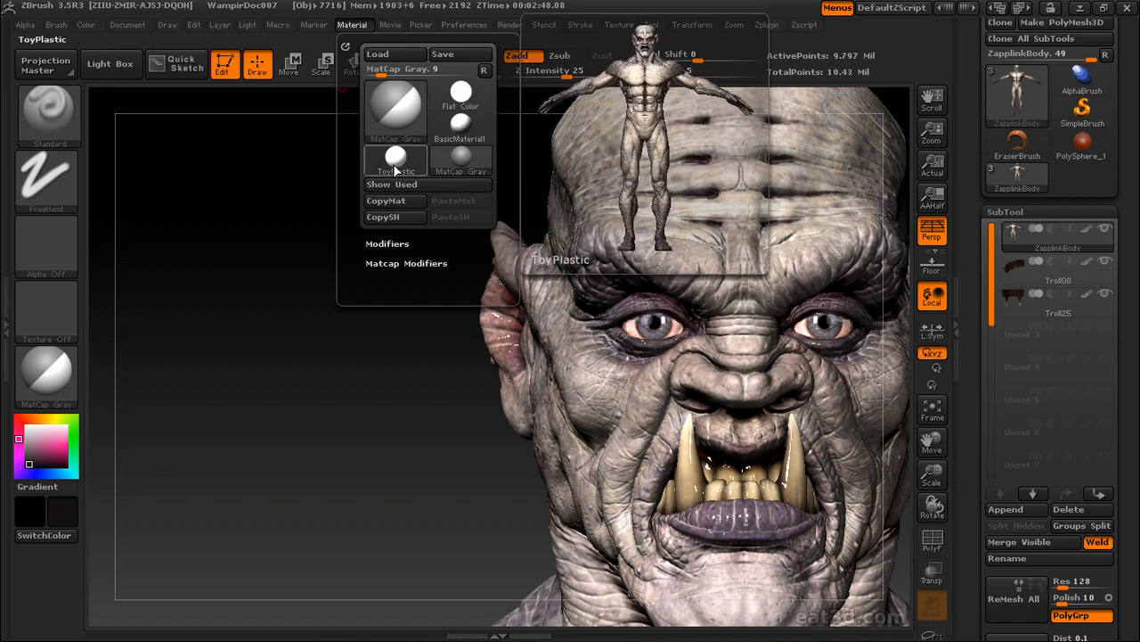
left_click(408, 164)
scroll(356, 165, "down", 2)
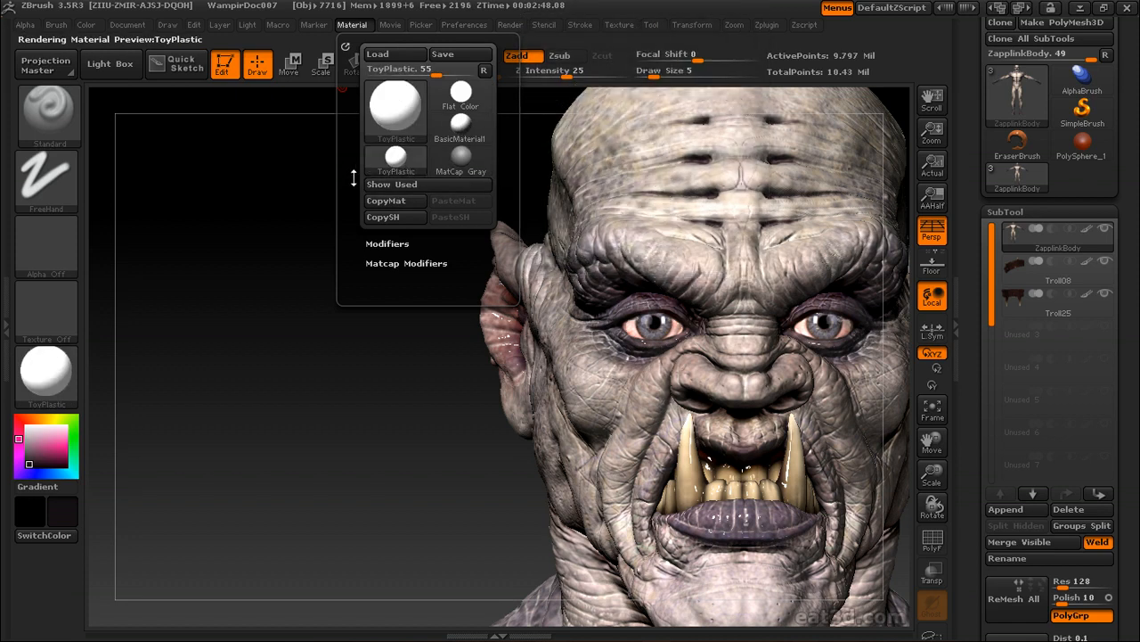
left_click(376, 209)
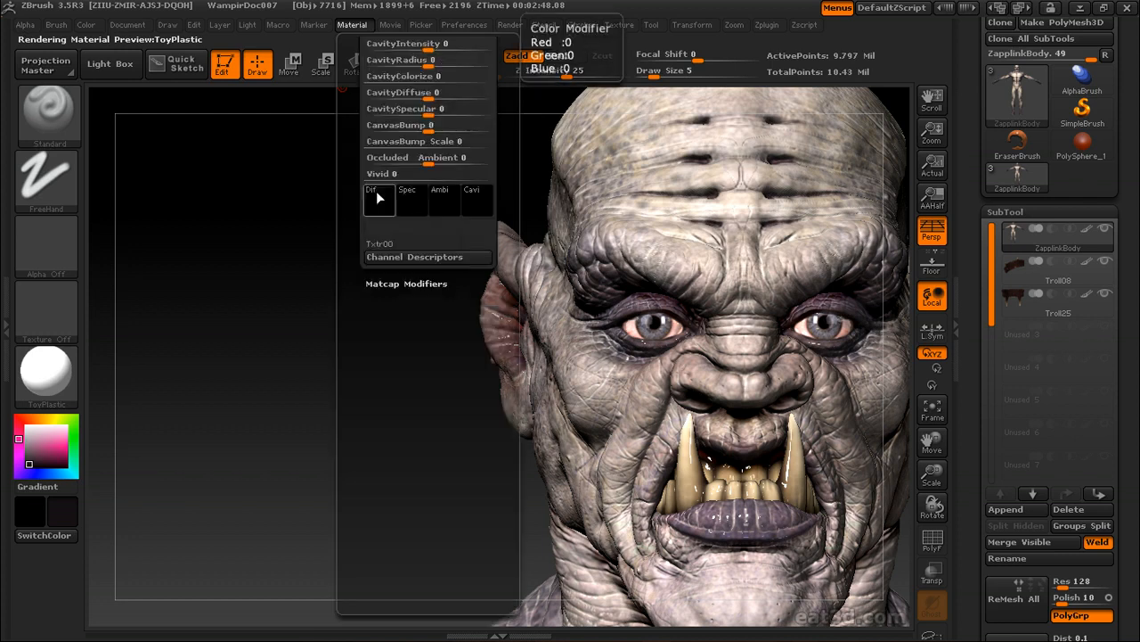
left_click_drag(353, 161, 361, 351)
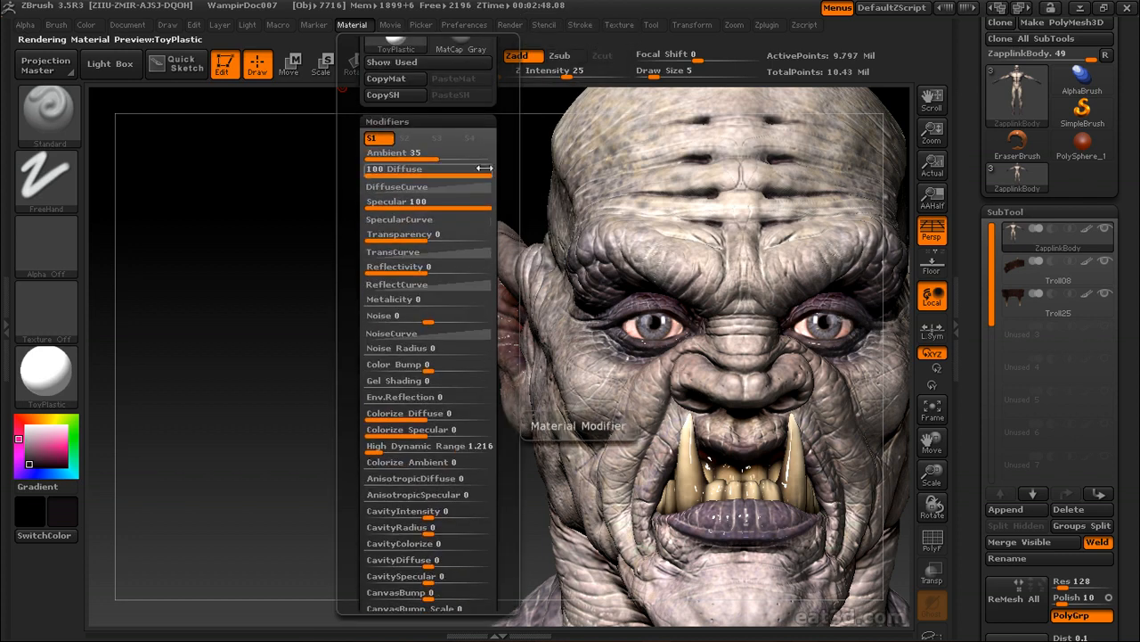
left_click_drag(428, 153, 414, 153)
left_click_drag(480, 168, 481, 166)
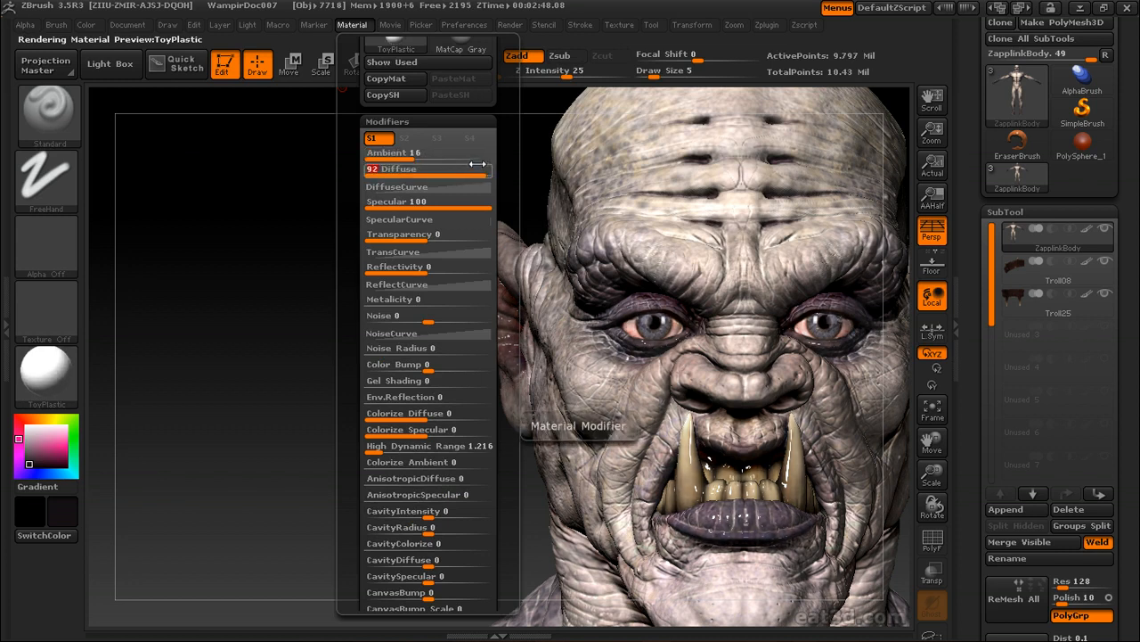
left_click_drag(415, 151, 398, 151)
left_click_drag(481, 167, 481, 167)
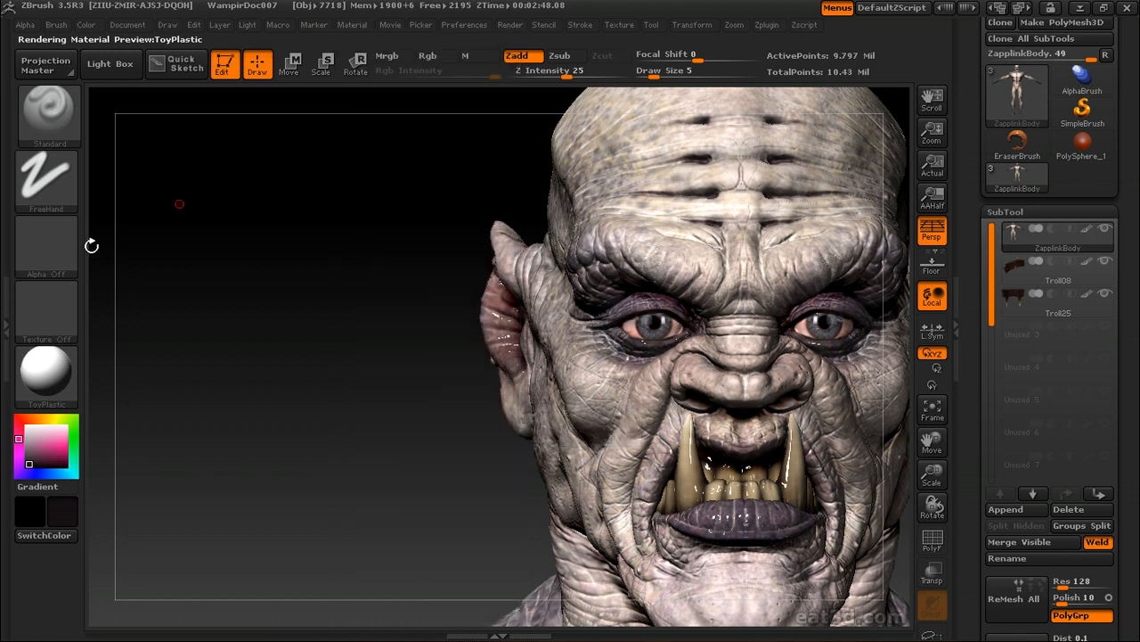
Reduce the ToyPlastic material's Diffuse to 89
left_click(47, 367)
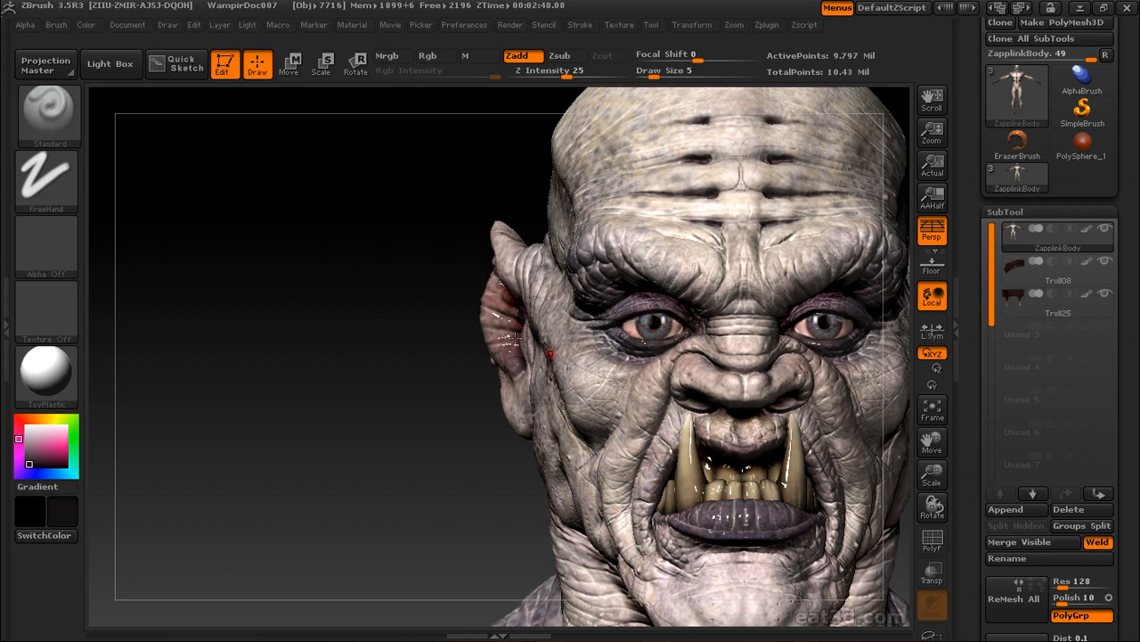
left_click(349, 25)
left_click(349, 25)
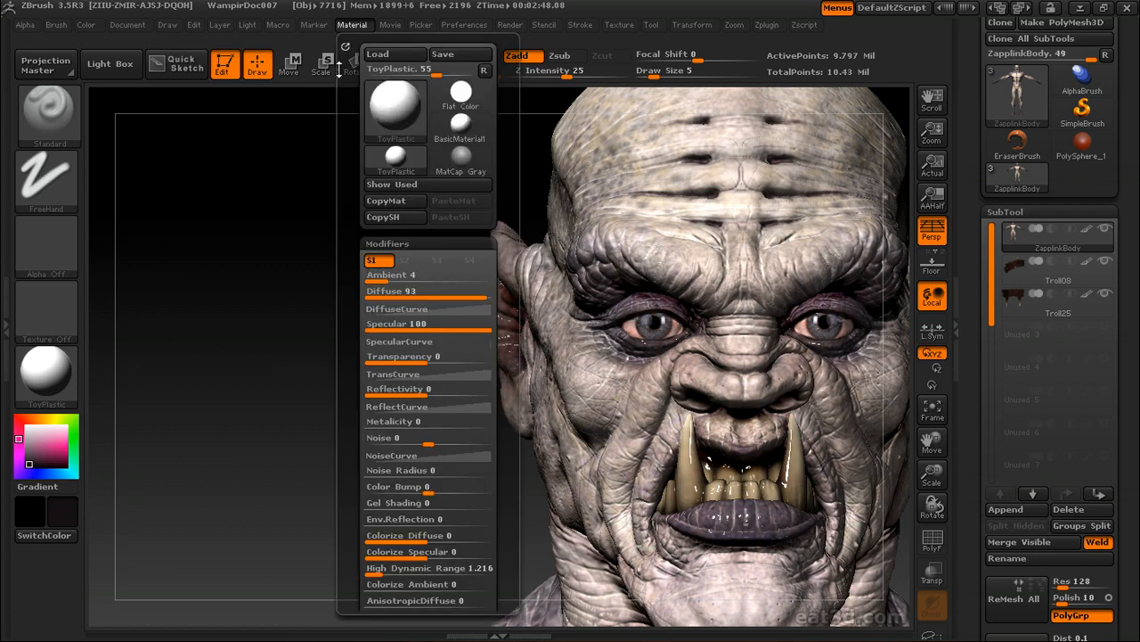
left_click_drag(410, 292, 482, 295)
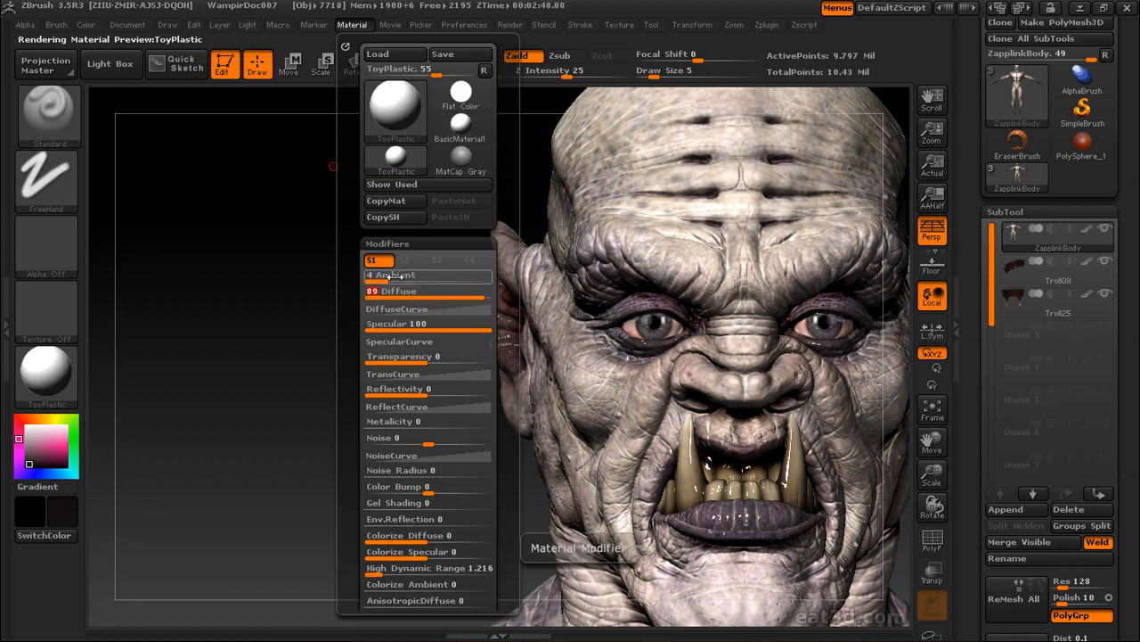
Frame the creature's head and shoulders in a three-quarter view, and store that view as Cust1 in the ZAppLink properties
left_click_drag(329, 412, 179, 358, "alt")
mouse_move(281, 349)
left_mouse_down()
mouse_move(255, 351)
mouse_move(303, 360)
mouse_move(282, 367)
left_mouse_up()
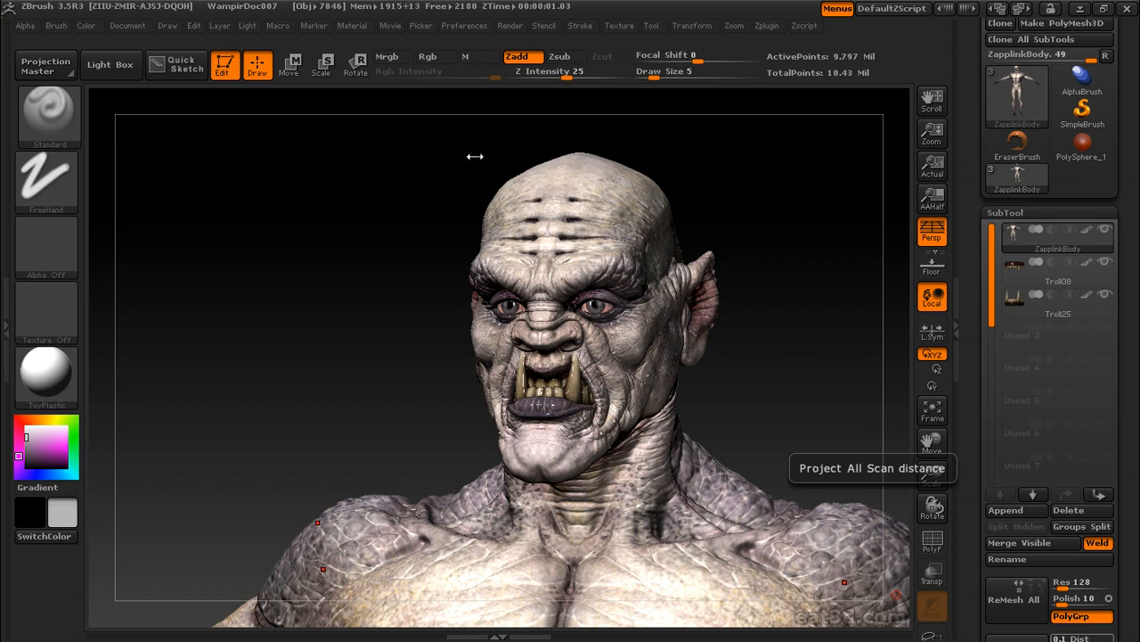
mouse_move(480, 153)
left_mouse_down()
mouse_move(407, 173)
mouse_move(363, 79)
left_mouse_up()
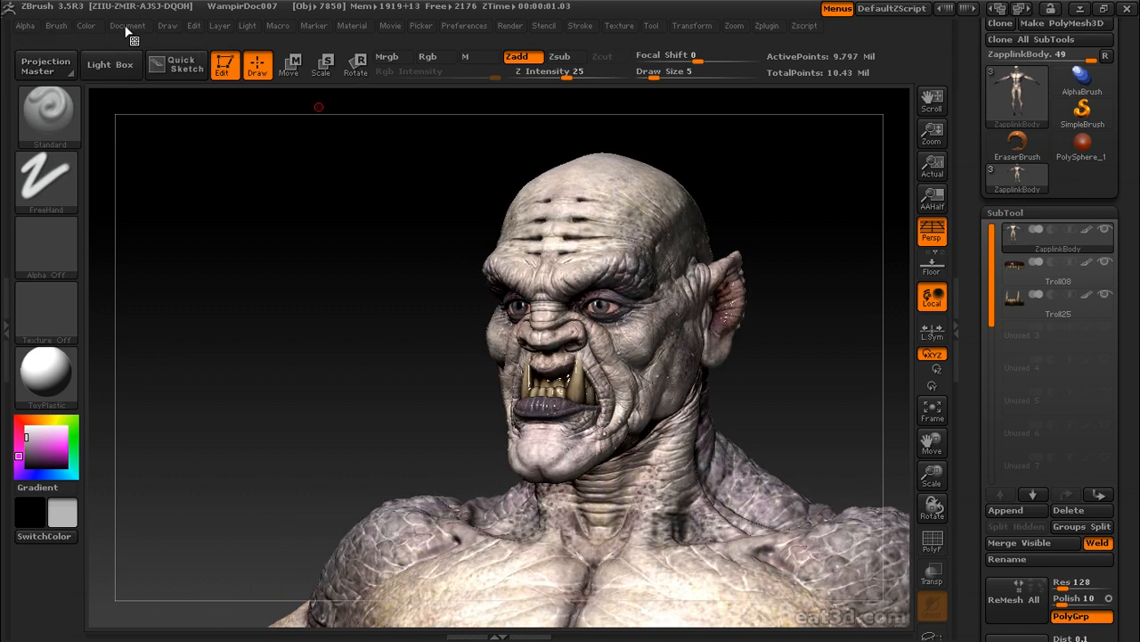
left_click(127, 26)
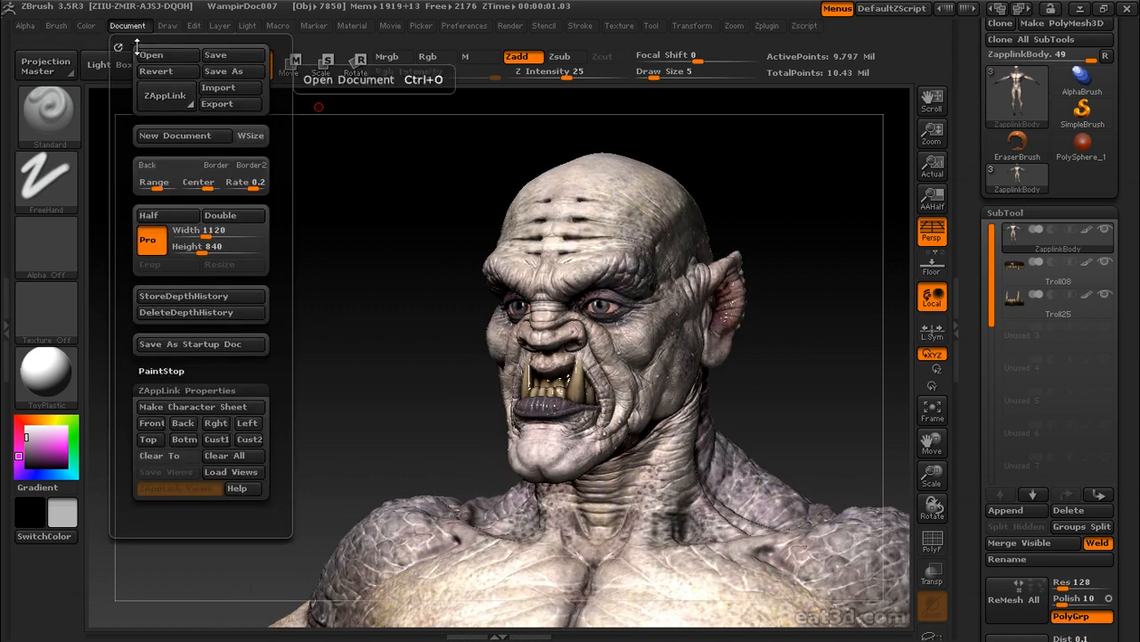
left_click(234, 439)
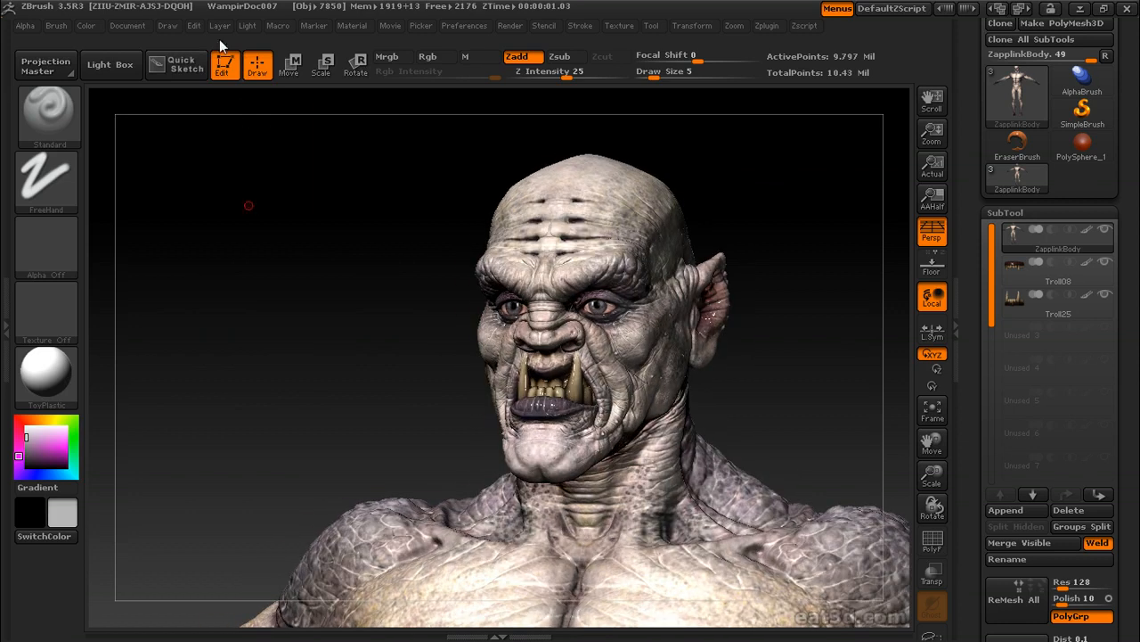
left_click(140, 29)
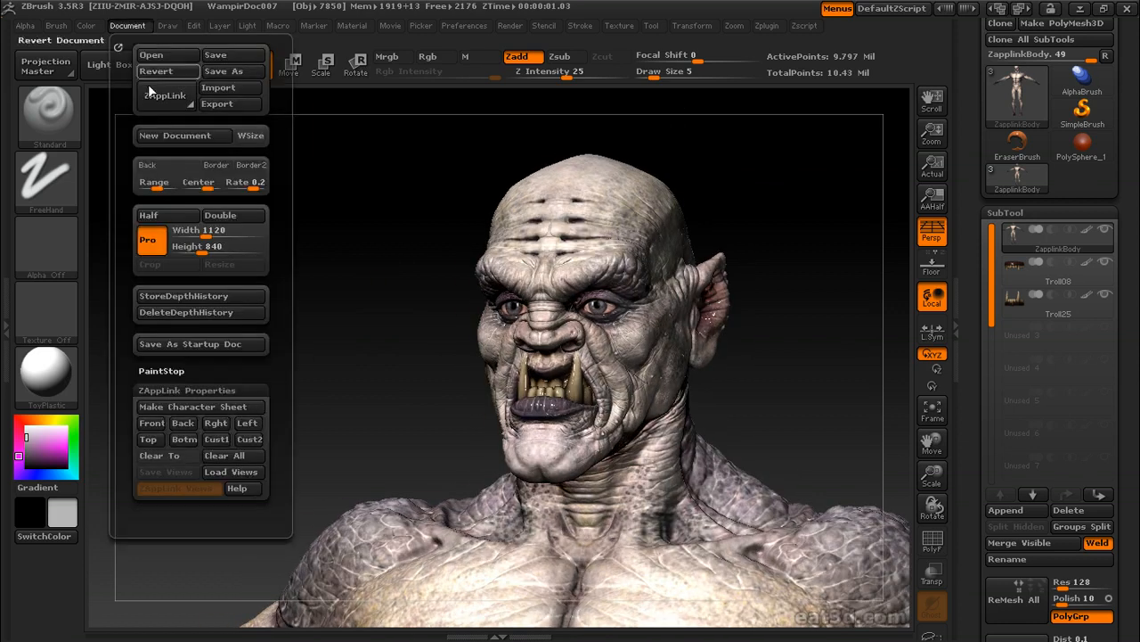
left_click(169, 389)
left_click(190, 390)
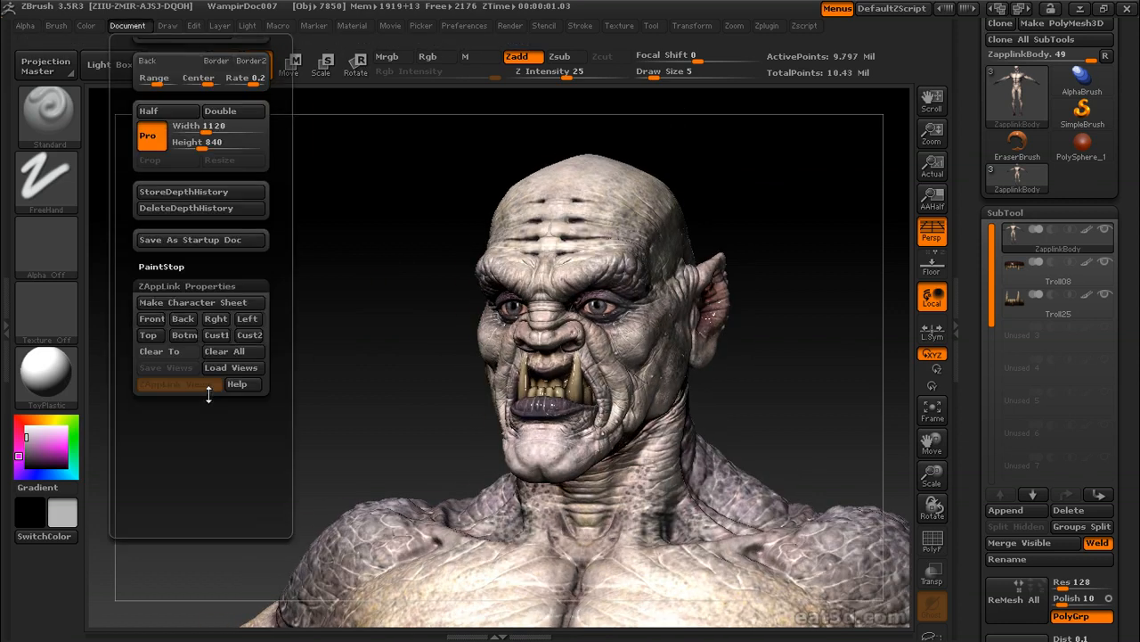
left_click(218, 339)
Rotate the creature slightly, and recall the stored Cust1 view
mouse_move(811, 250)
left_mouse_down()
mouse_move(789, 254)
mouse_move(799, 253)
left_mouse_up()
left_click(116, 25)
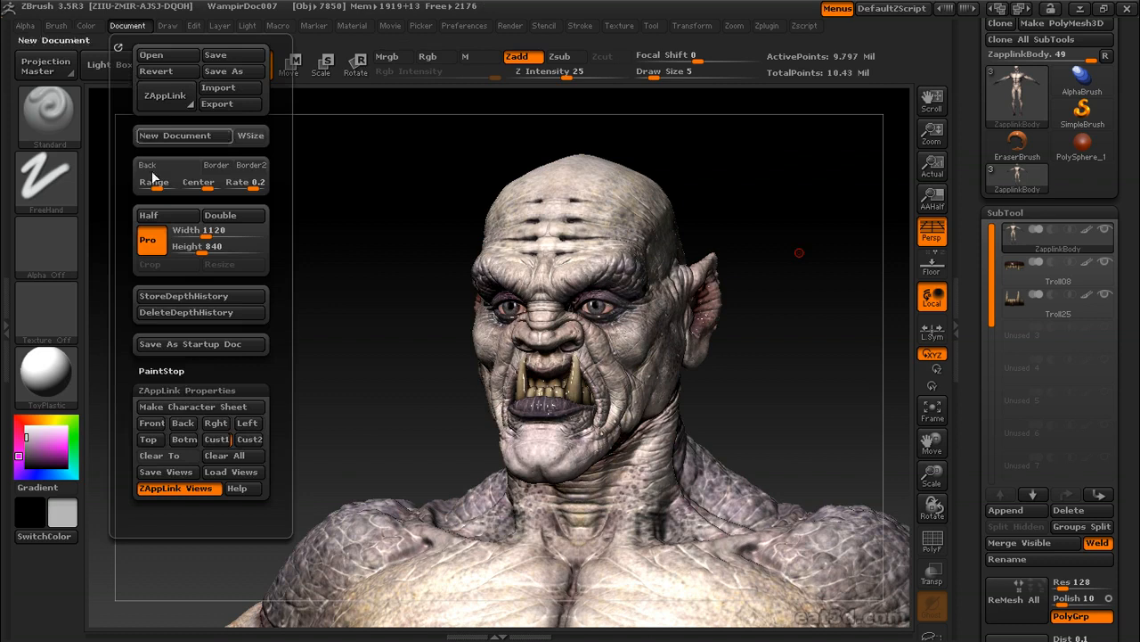
left_click(217, 439)
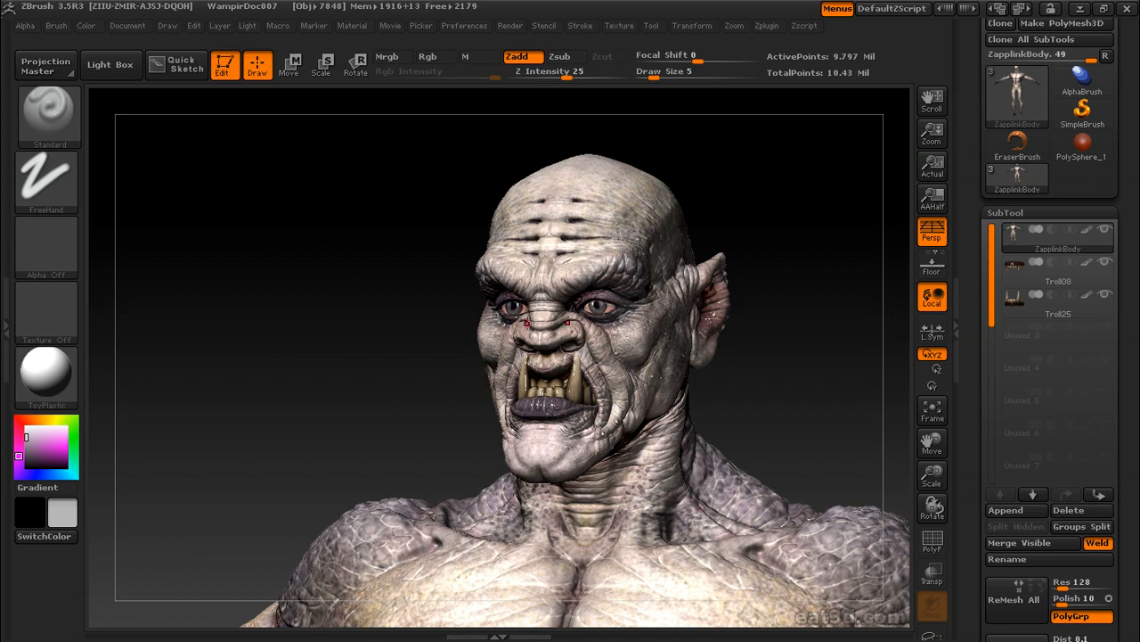
Grab the current document view as a texture, and check its Photoshop export options
left_click(622, 26)
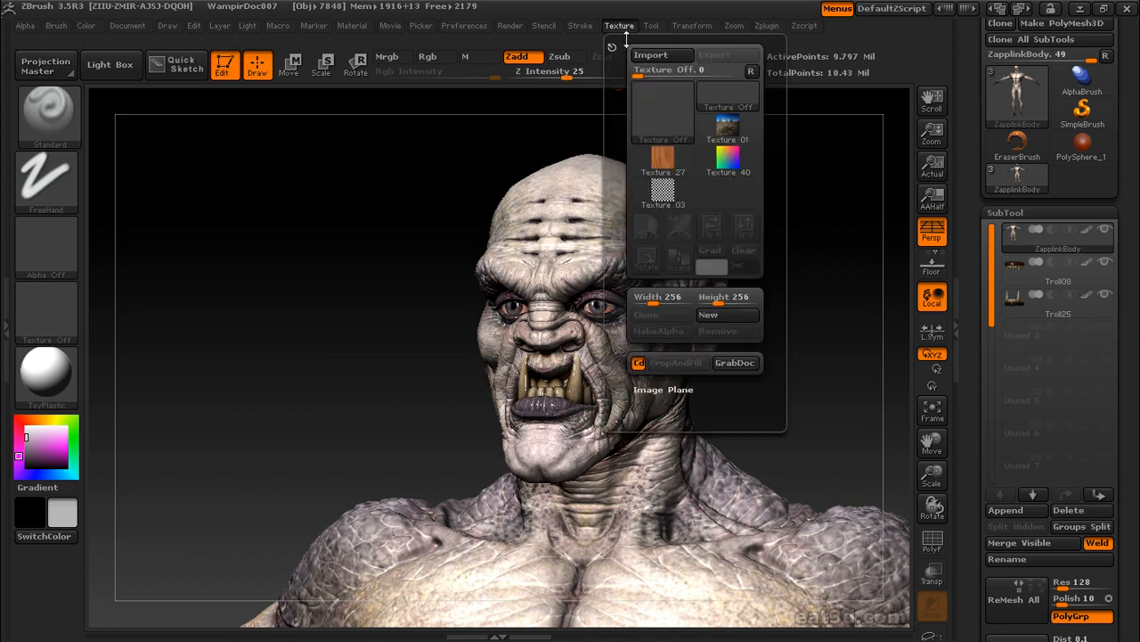
left_click(734, 363)
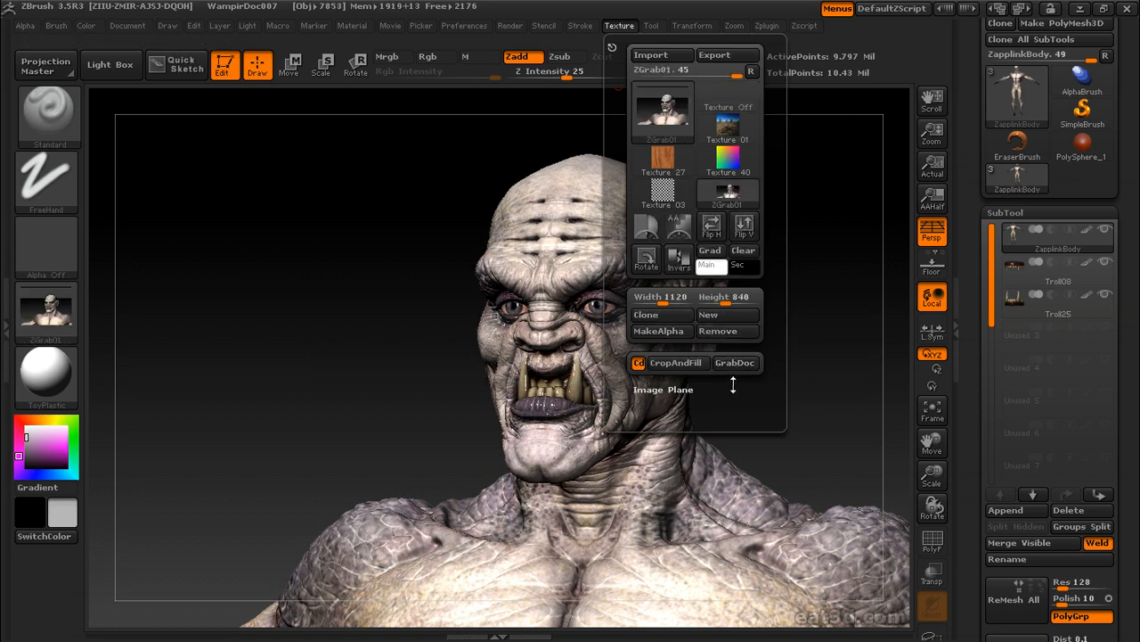
mouse_move(676, 115)
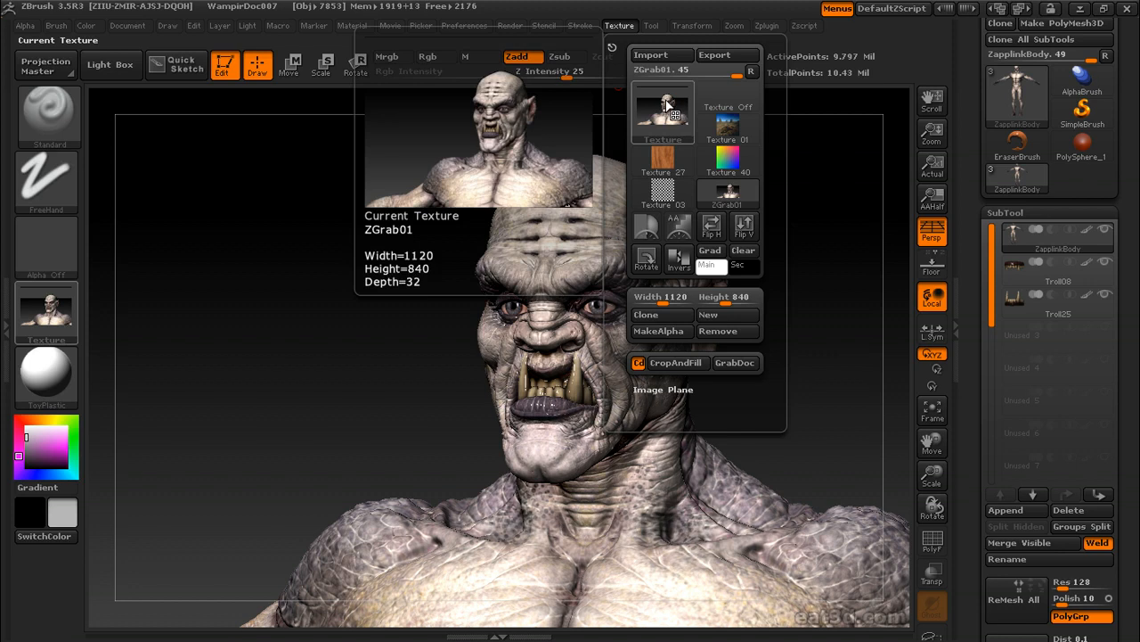
left_click(715, 55)
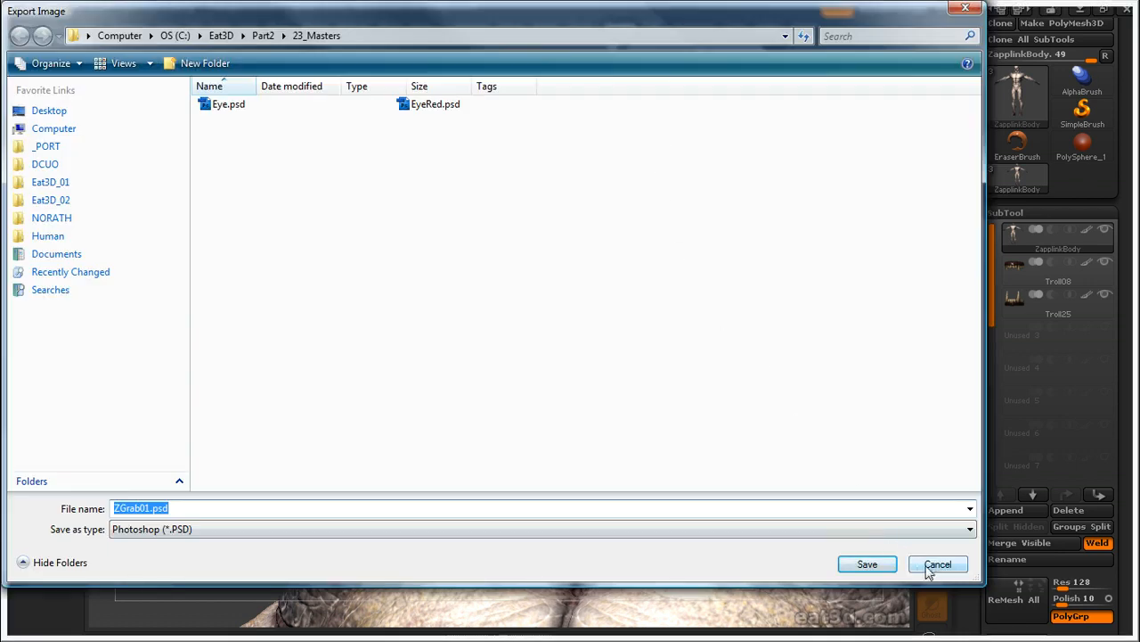
left_click(926, 567)
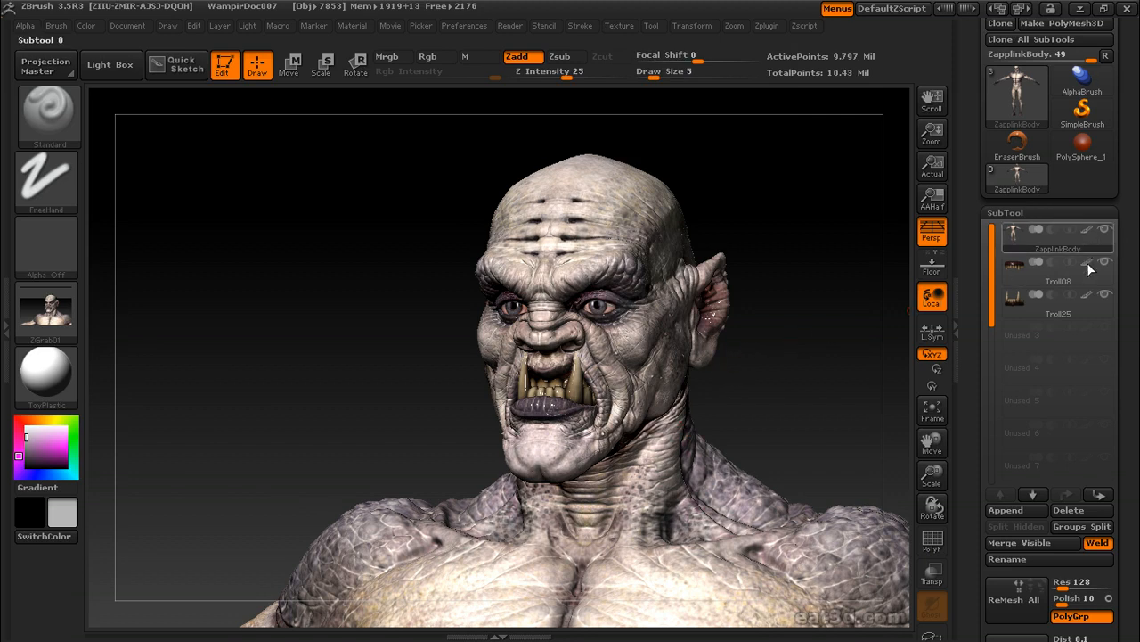
Turn off the polypaint display on all subtools, and set Inactive Subtool Dimming to .9 in the edit preferences
left_click(1088, 297)
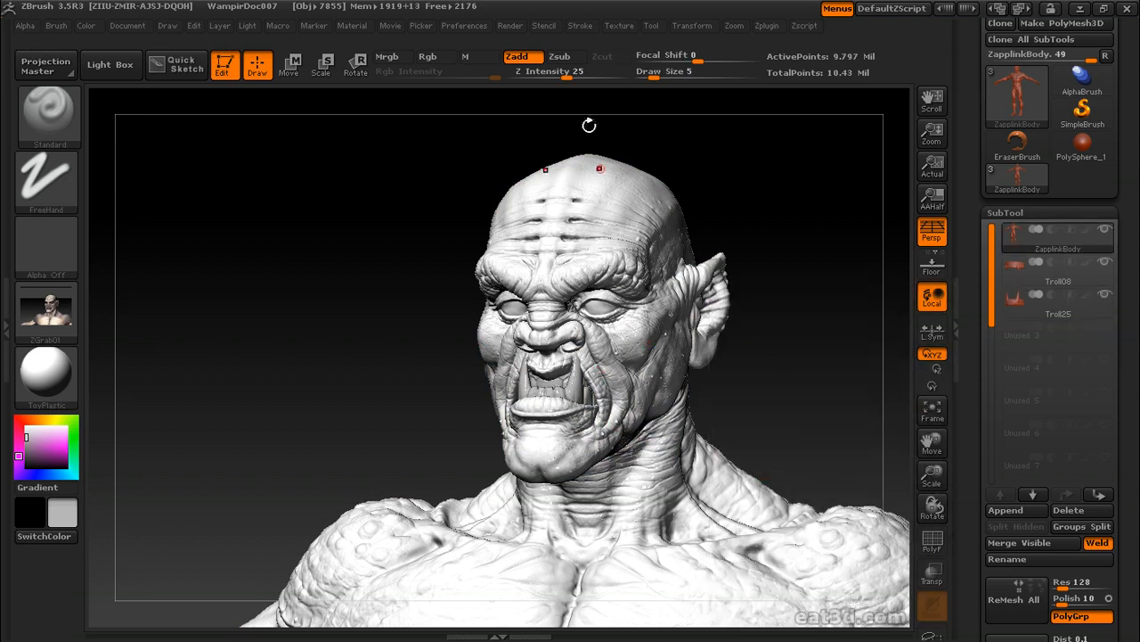
left_click(464, 26)
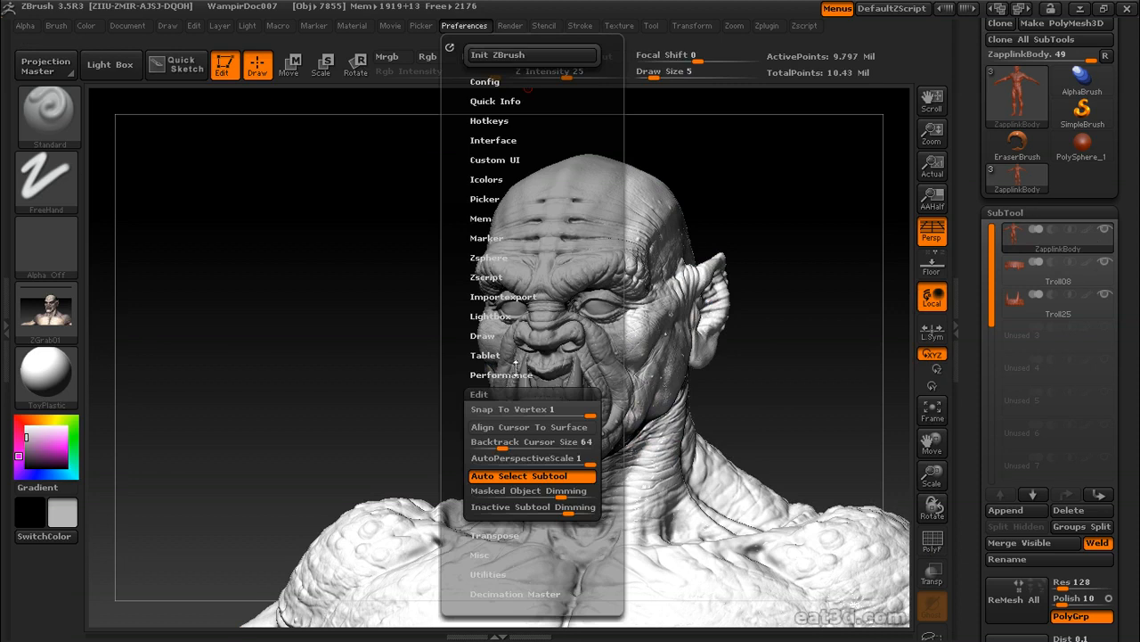
left_click(481, 394)
left_click(479, 393)
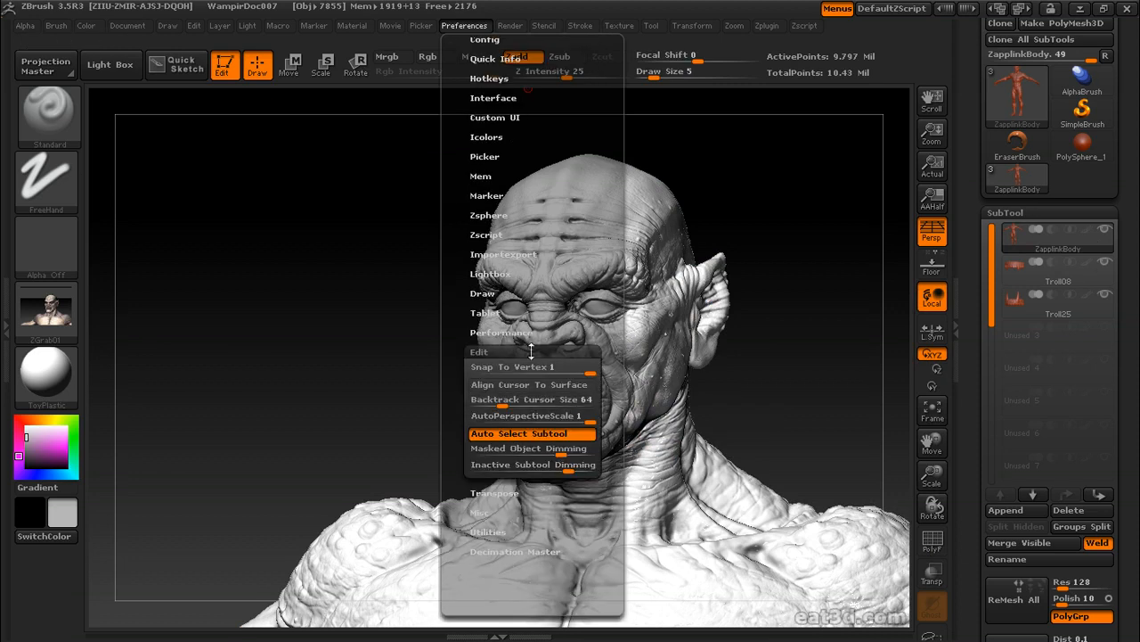
left_click(570, 464)
type(".9")
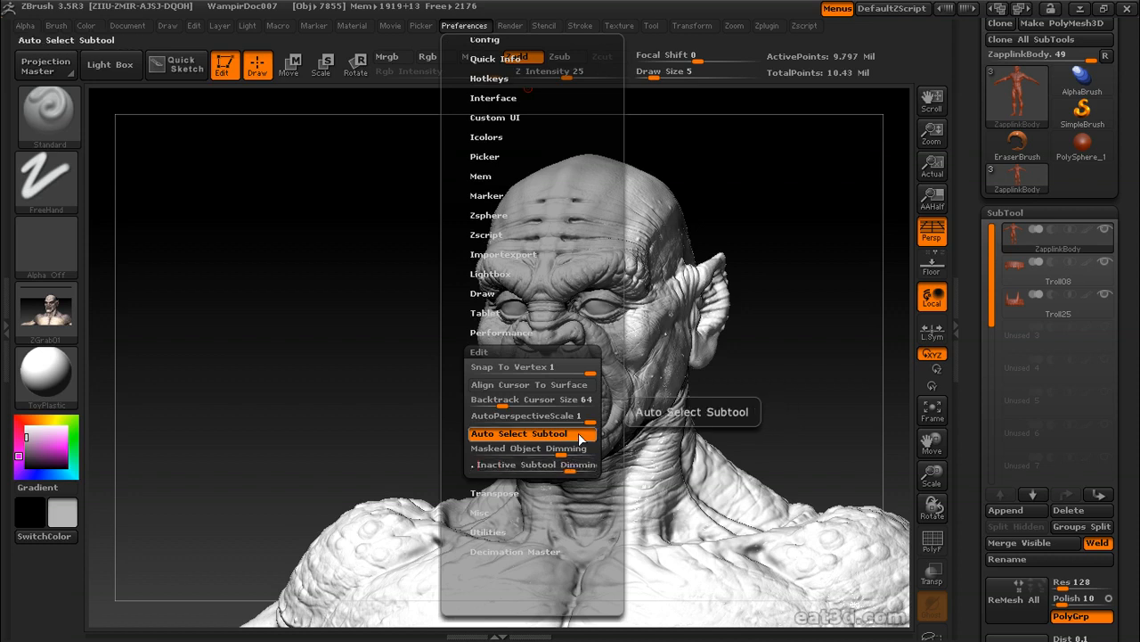
key("Return")
Examine the unpainted sculpt from other angles, and return to the stored Cust1 view
left_click_drag(776, 199, 748, 314)
left_click_drag(830, 263, 544, 406)
left_click_drag(753, 297, 543, 367)
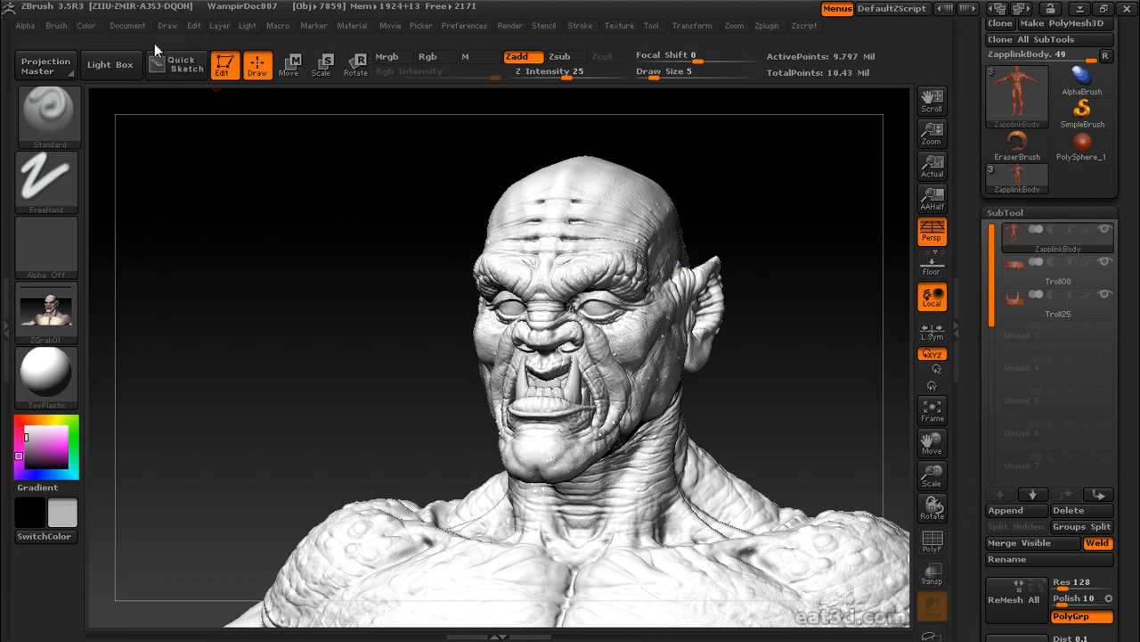
left_click(127, 25)
left_click(216, 441)
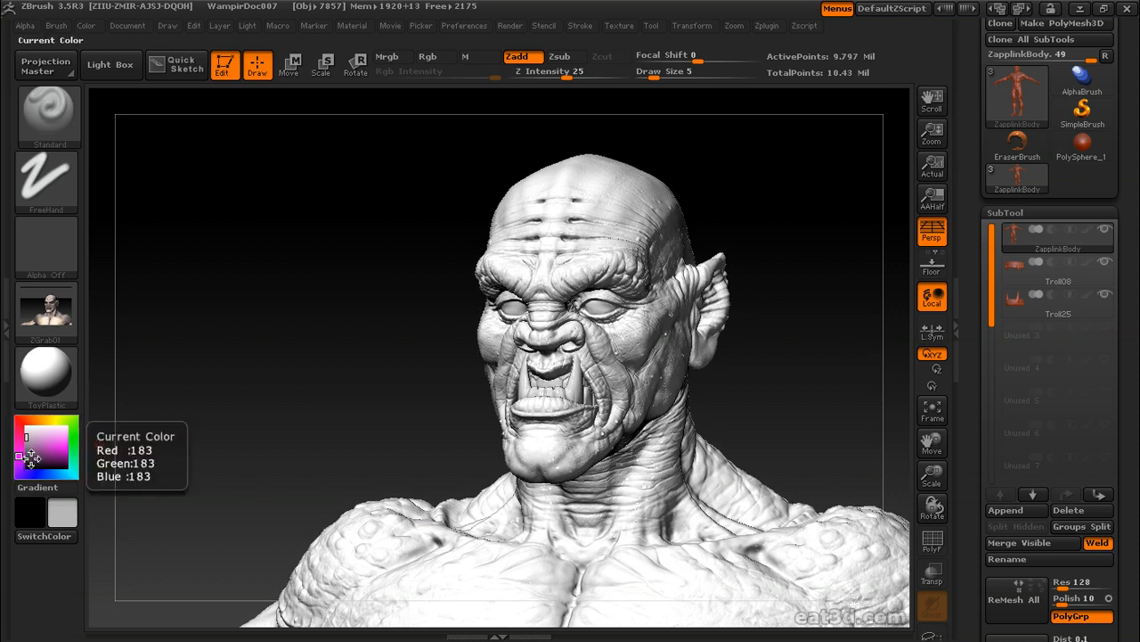
Set the current colour to black to isolate the specular highlights, and grab the document as another texture
left_click_drag(36, 446, 155, 469)
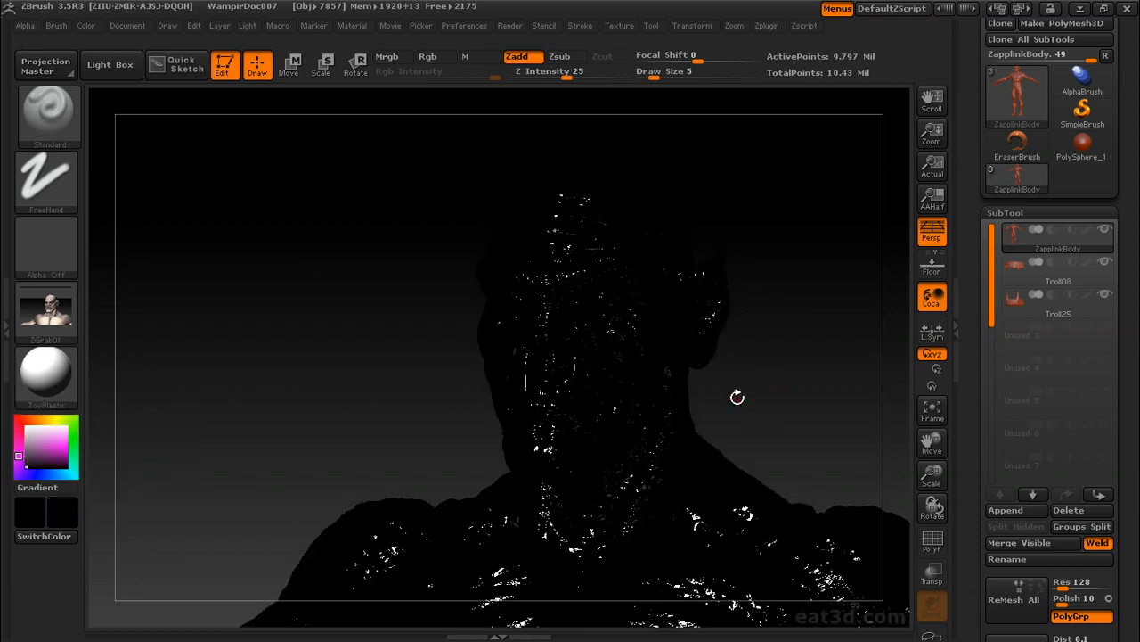
left_click(624, 26)
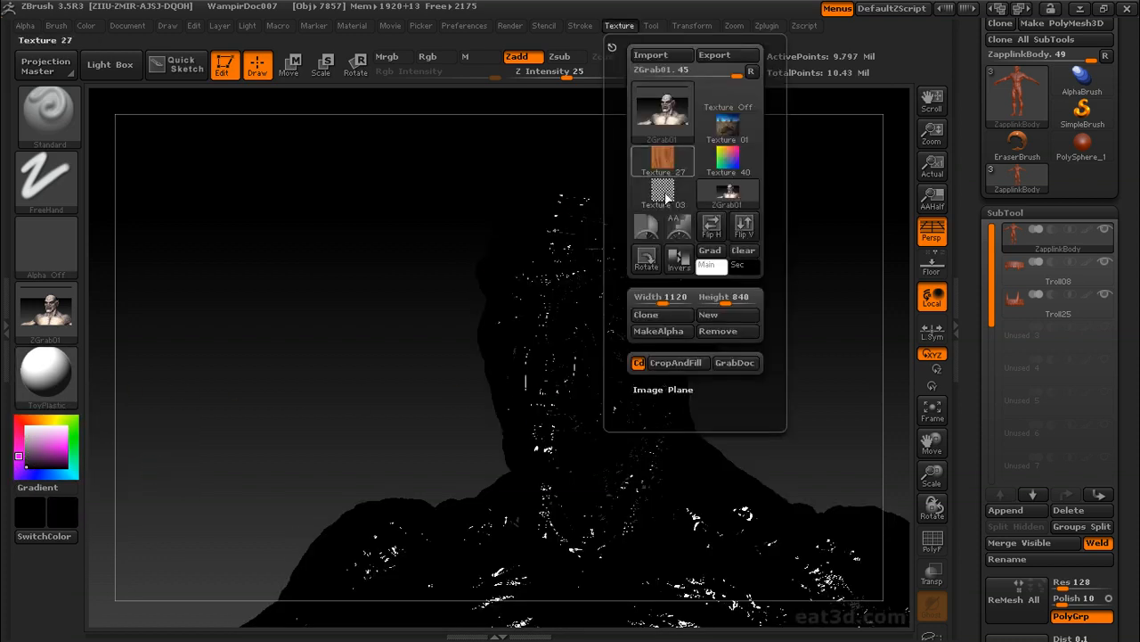
left_click(729, 347)
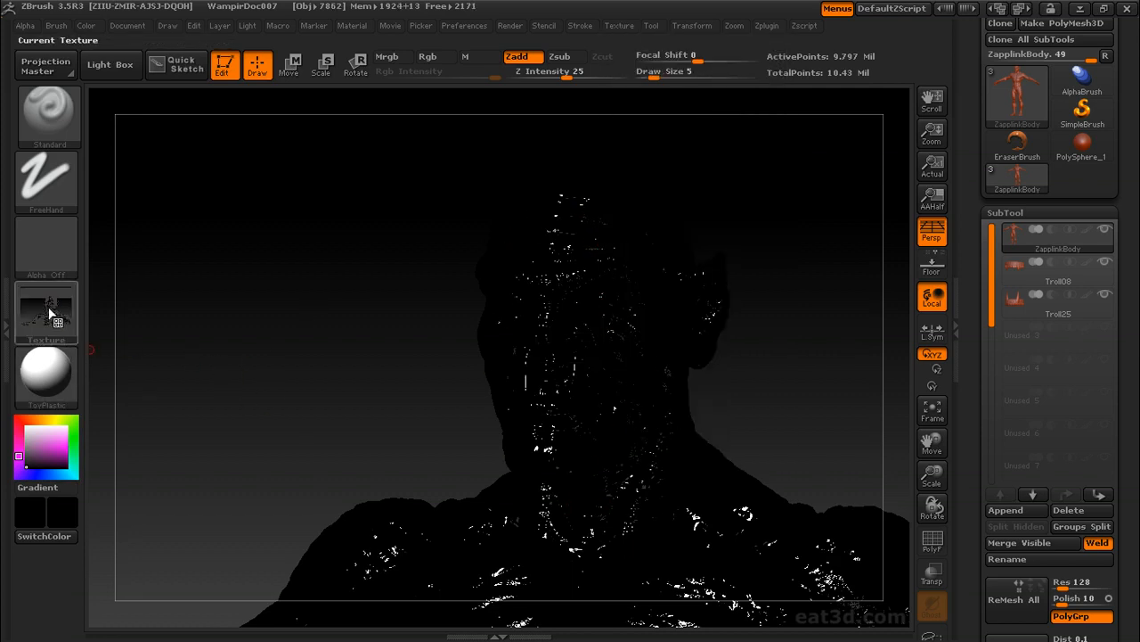
Apply the Chrome standard material to the unpainted creature, and set the current colour to white
left_click(46, 371)
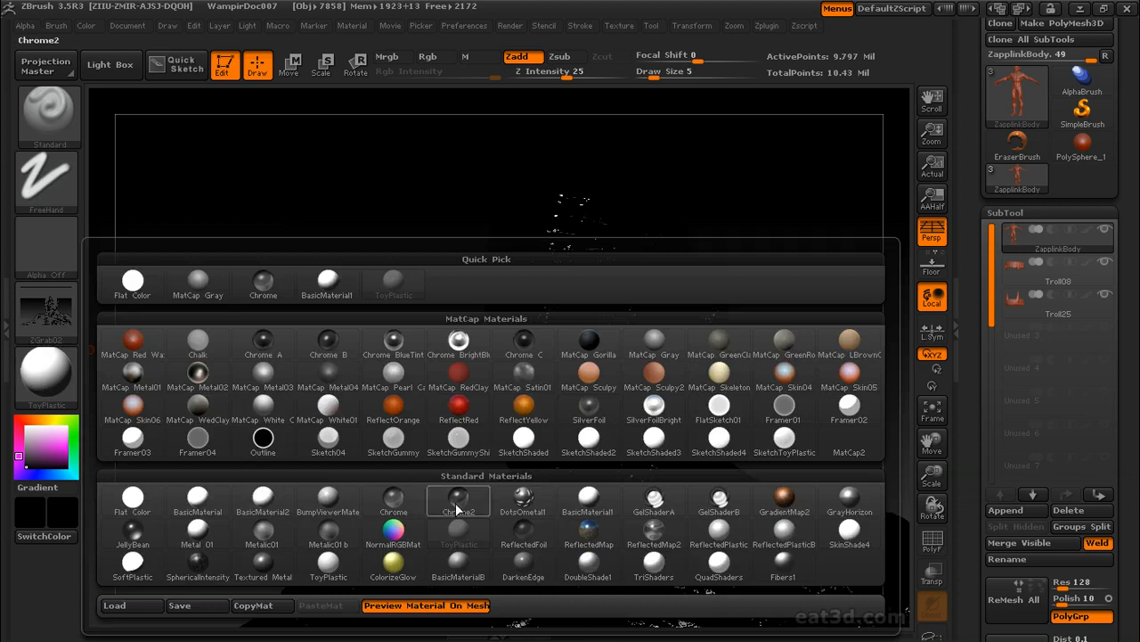
left_click(393, 497)
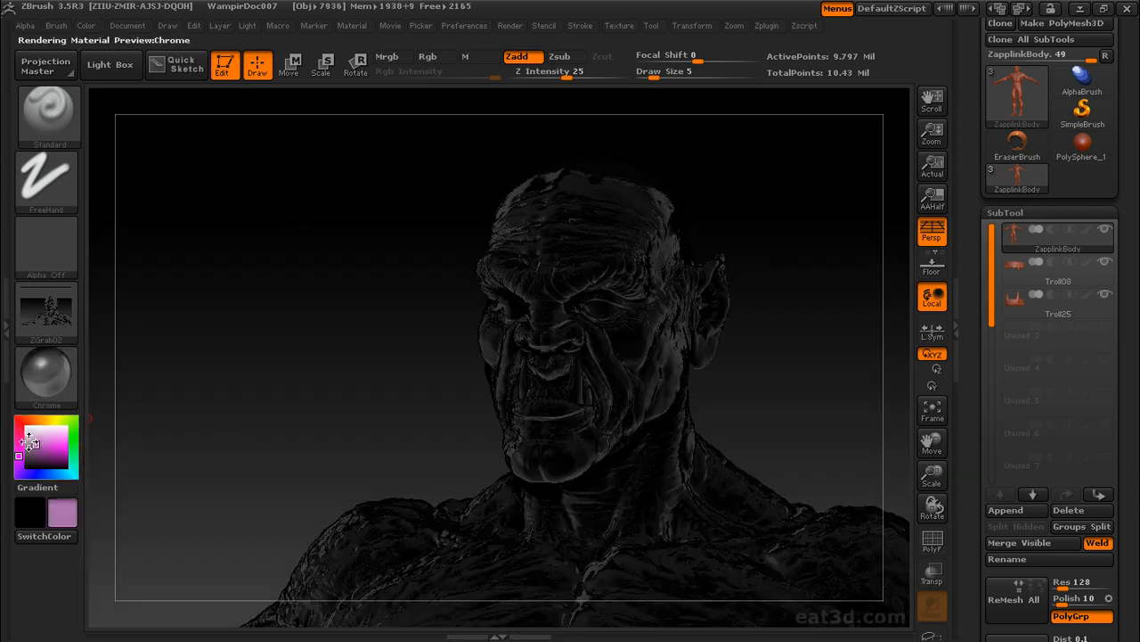
left_click(36, 445)
left_click(55, 445)
left_click(22, 420)
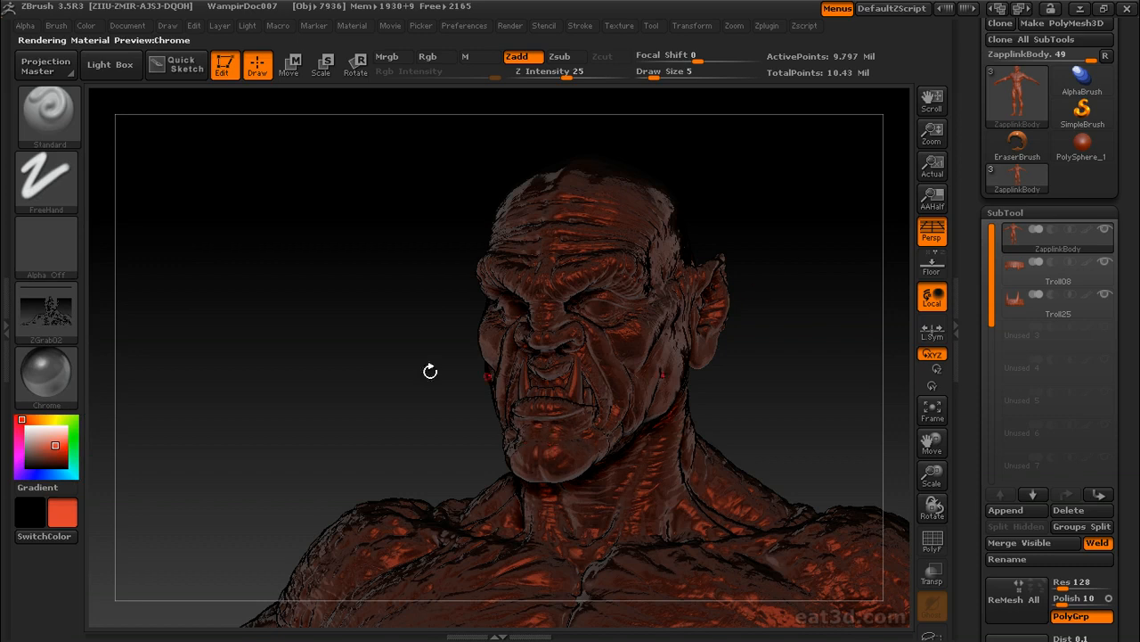
left_click(26, 427)
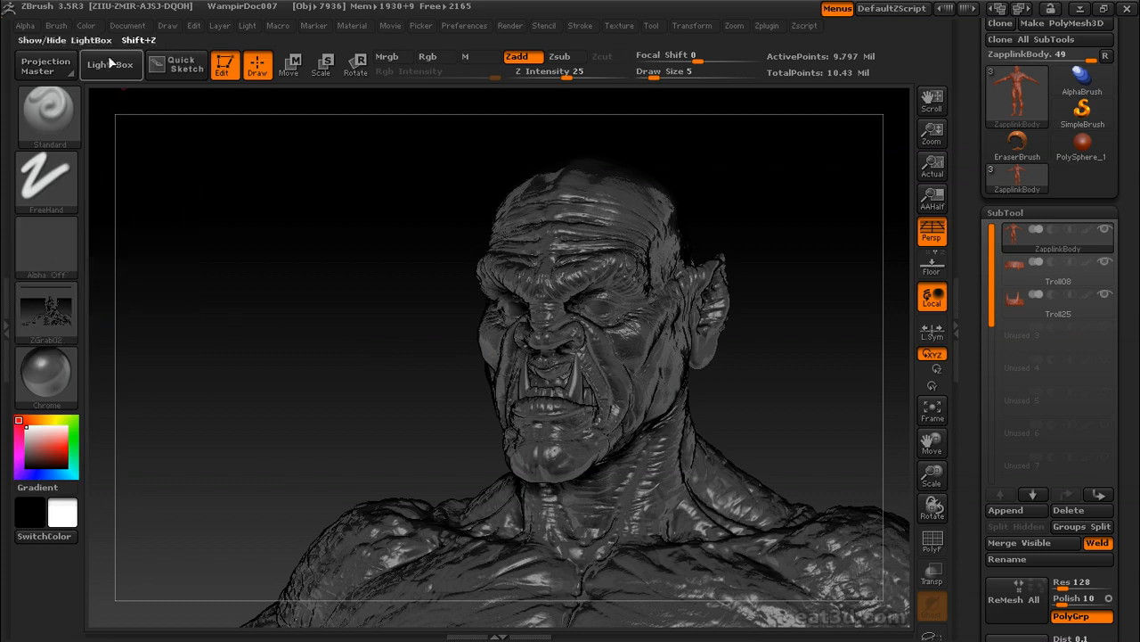
Grab the current document view of the creature as a depth alpha
left_click(26, 25)
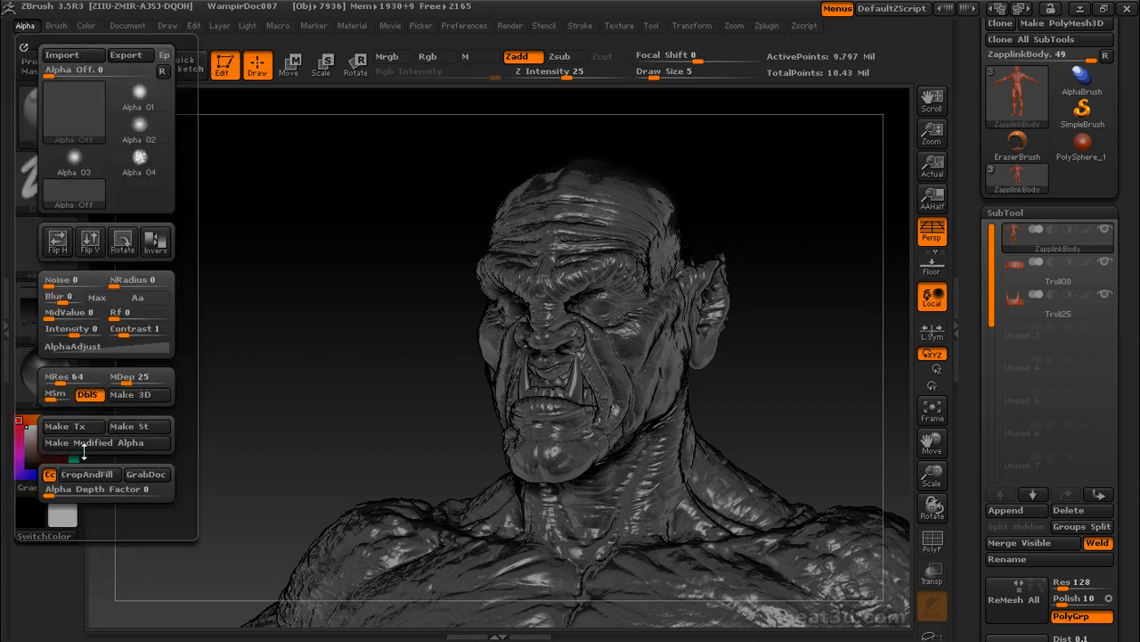
left_click_drag(32, 424, 32, 369)
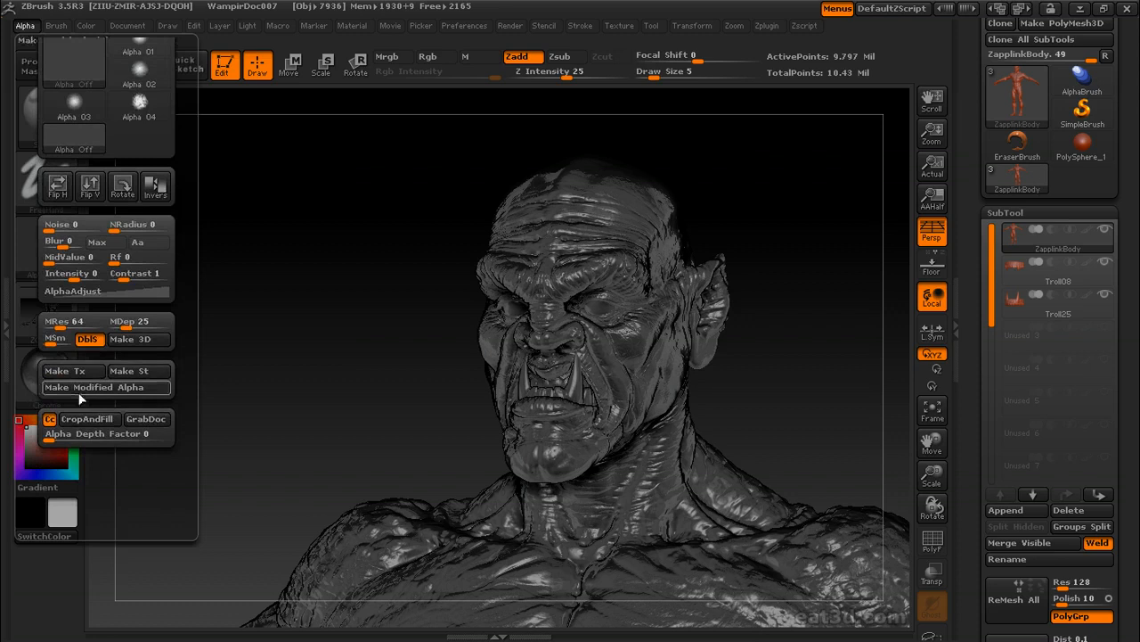
left_click(142, 419)
mouse_move(59, 241)
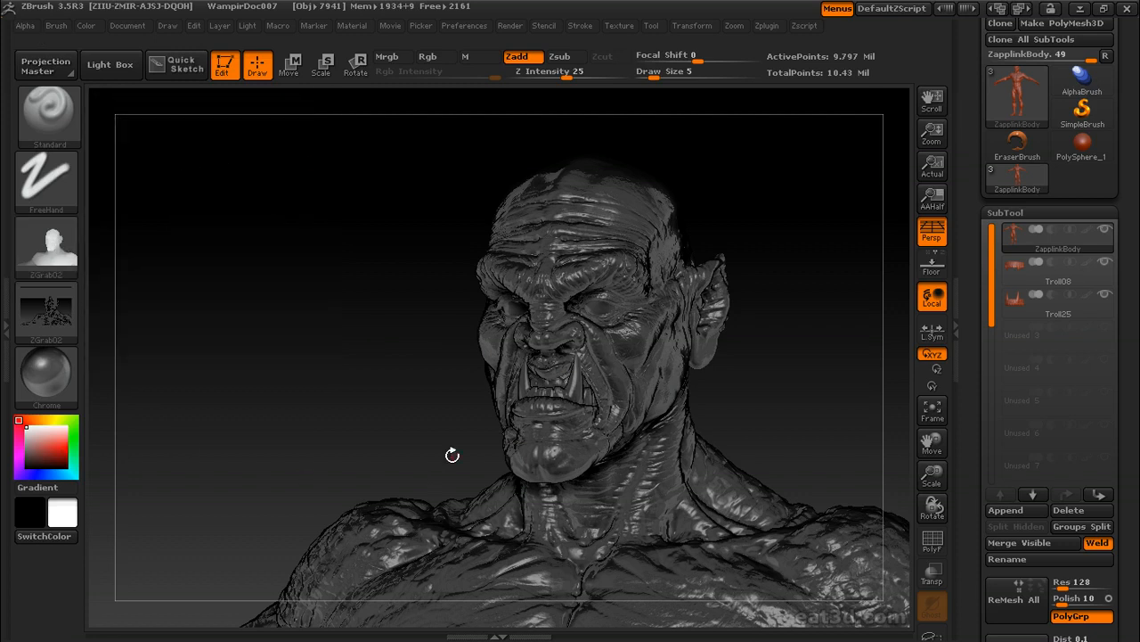
Switch to Windows Explorer with the 23_Masters folder containing Eye.psd in view
key("ctrl+shift+m")
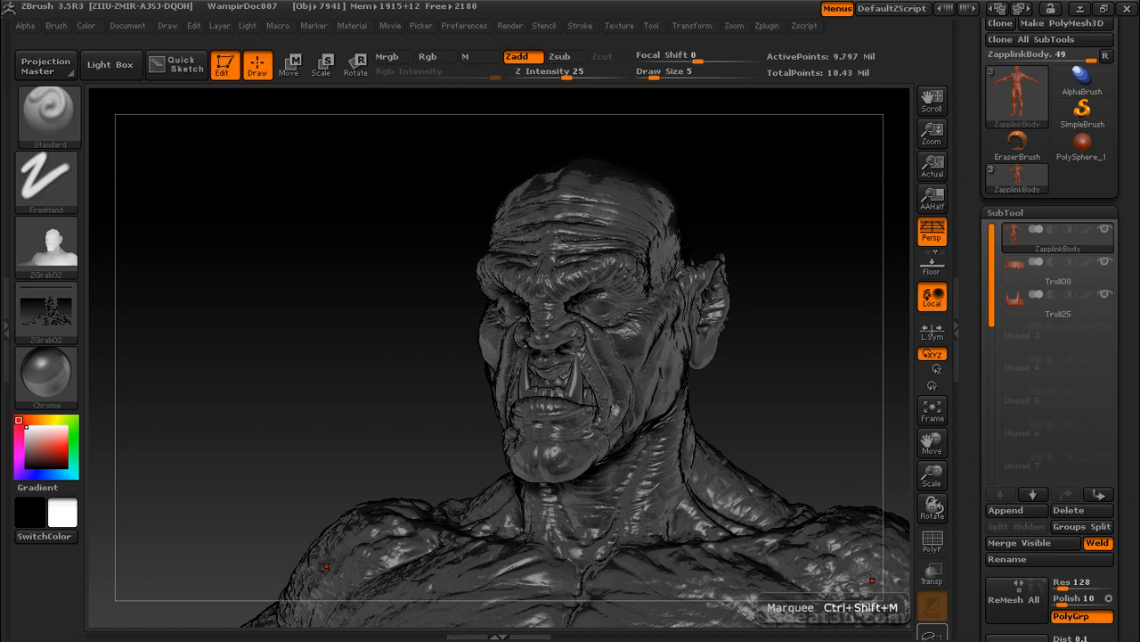
left_click_drag(0, 125, 491, 77)
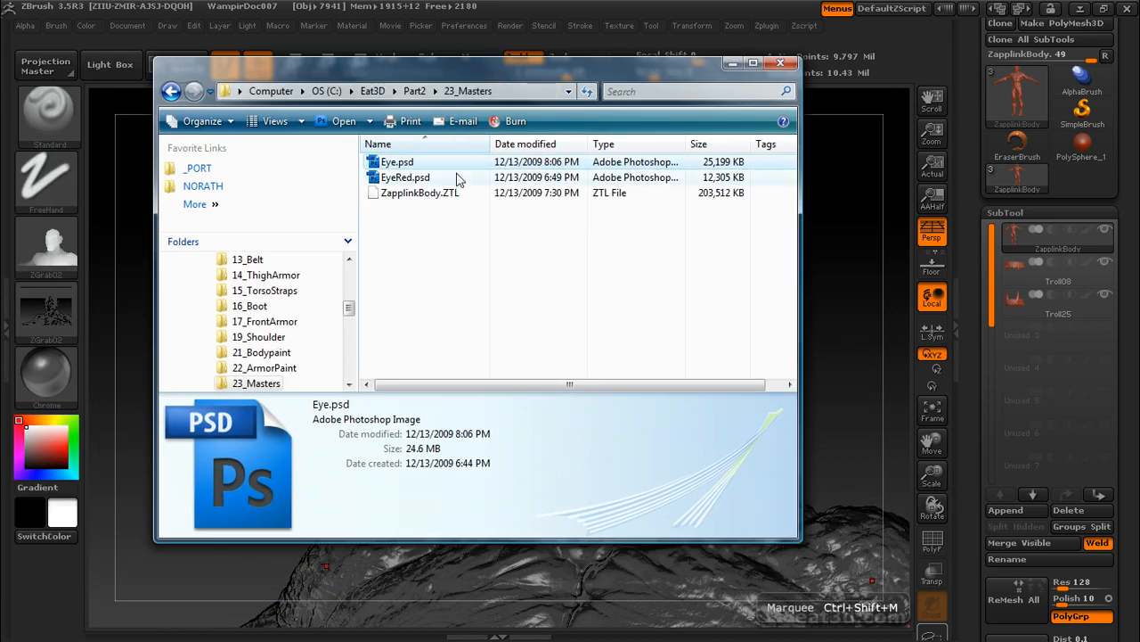
right_click(387, 163)
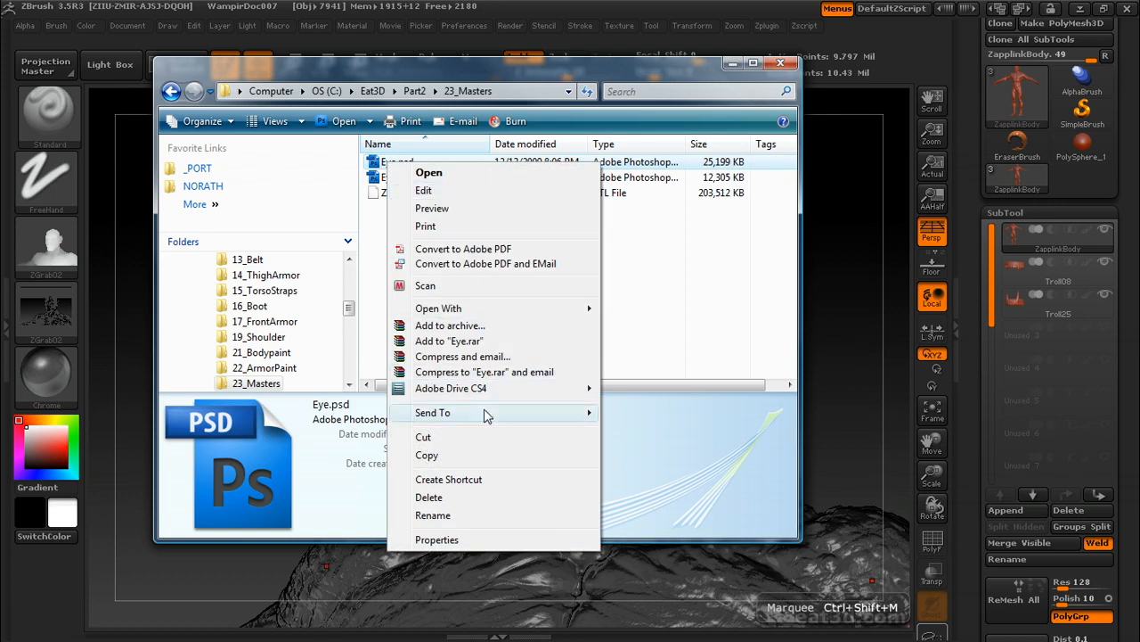
mouse_move(499, 309)
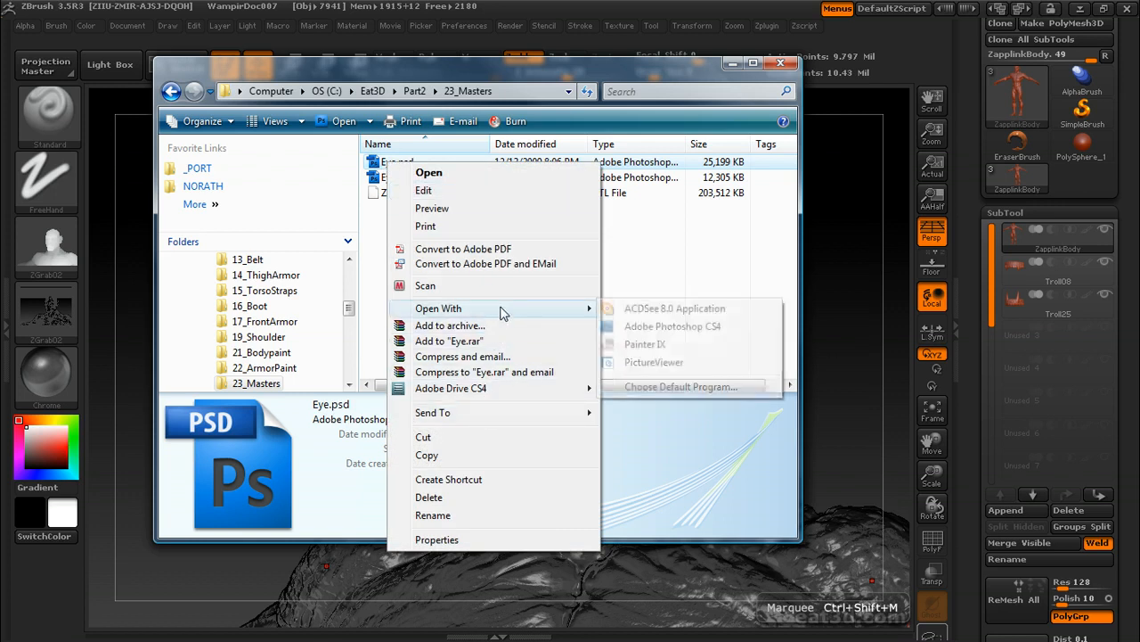
left_click(653, 389)
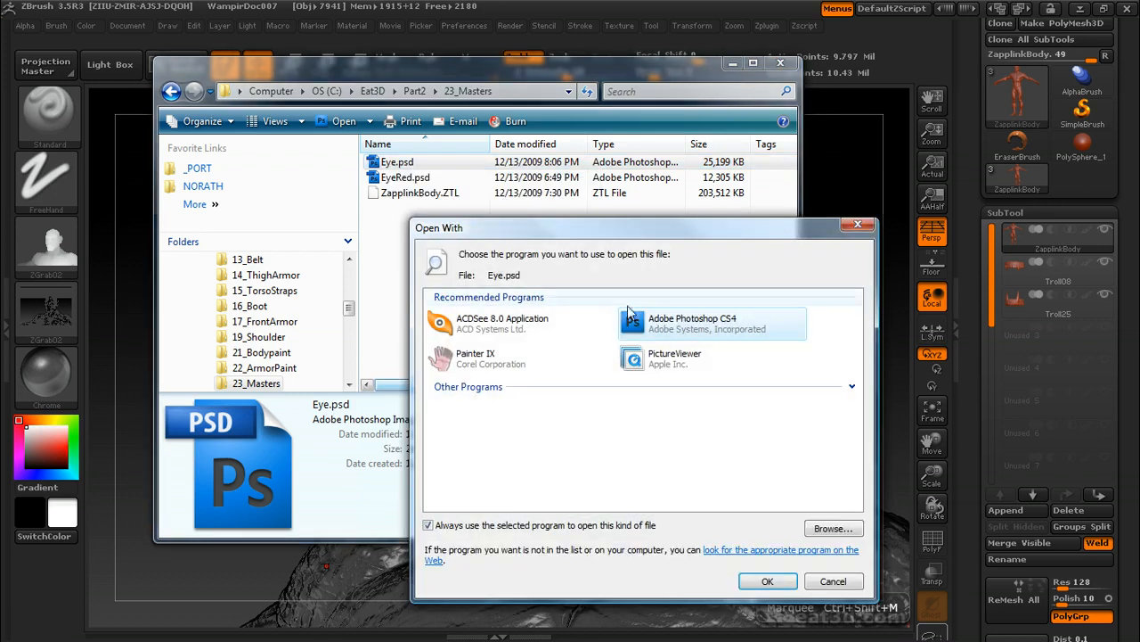
left_click(858, 224)
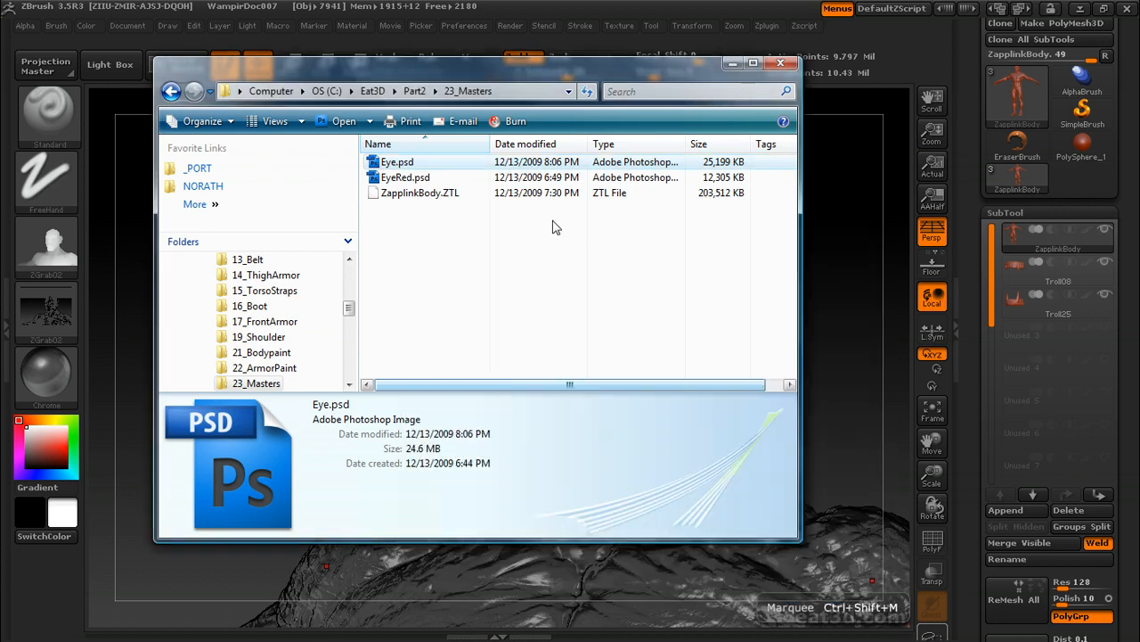